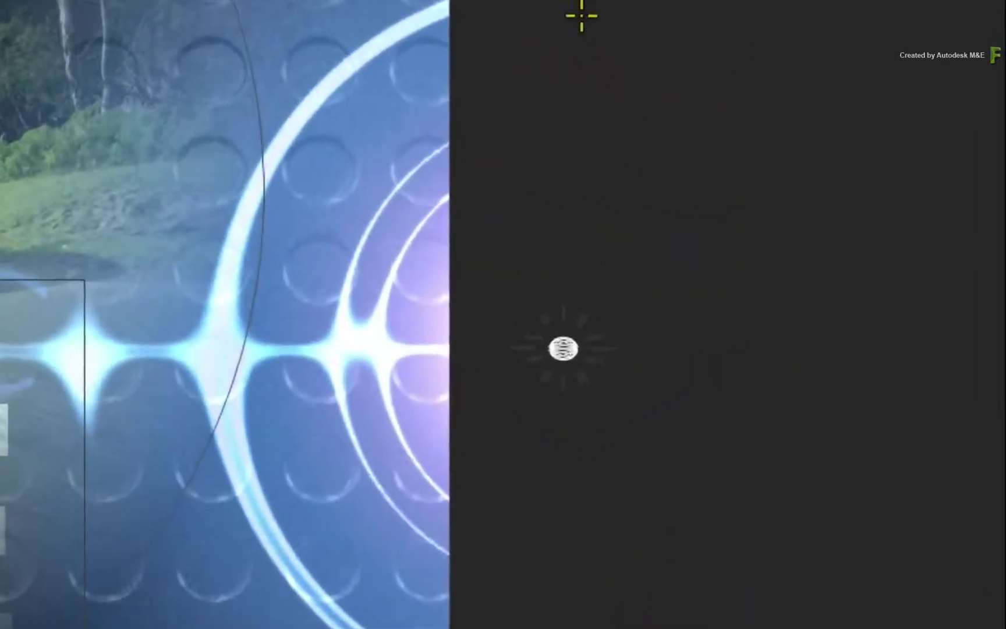
# - Inspect the empty-viewer context menu, including its Maps and ReLighting entries, then dismiss it
pyautogui.rightClick(582, 15)
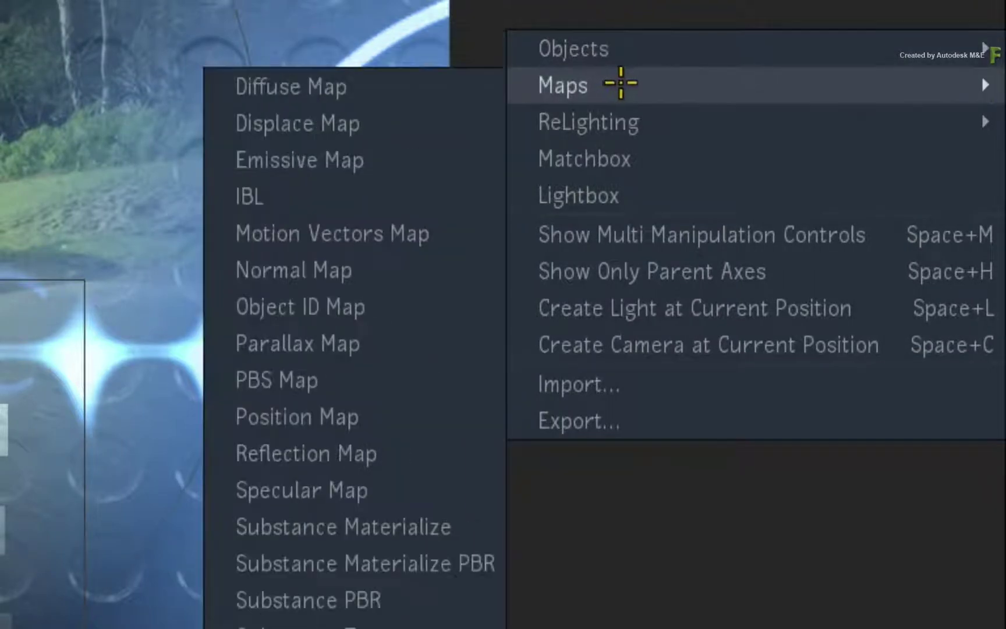
pyautogui.moveTo(627, 118)
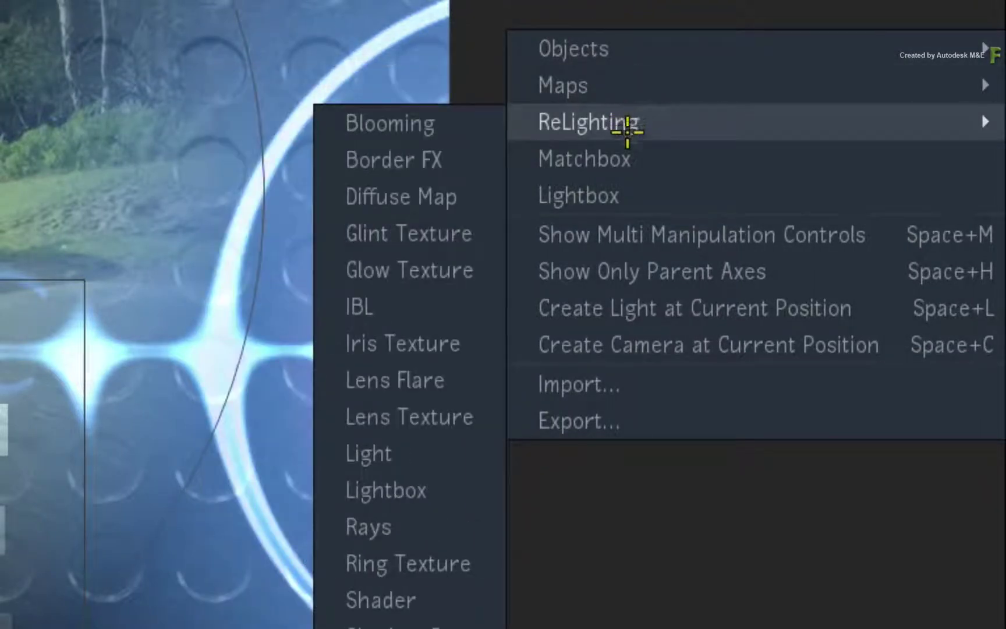
pyautogui.click(588, 528)
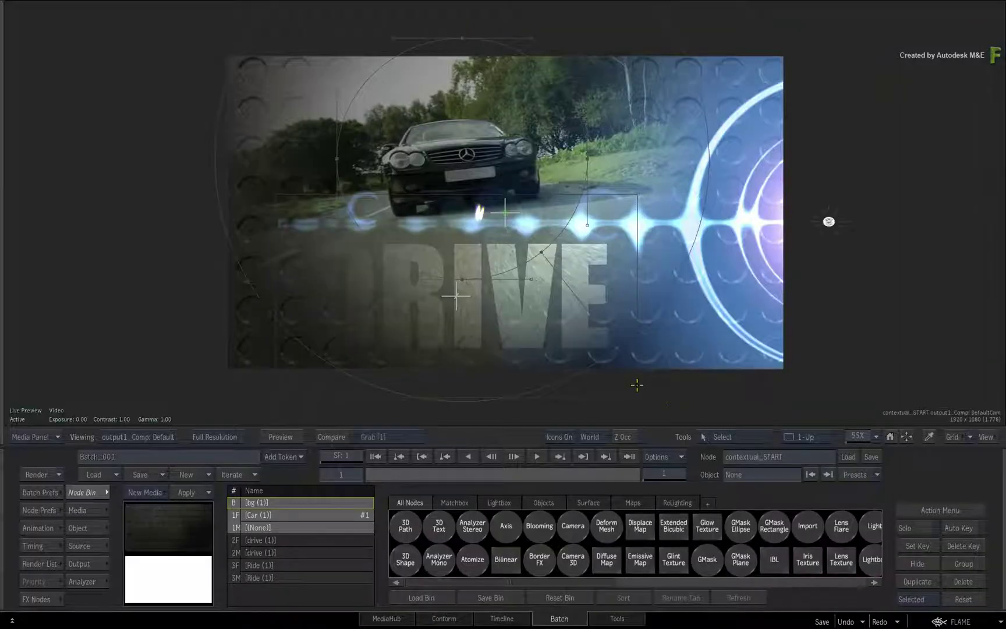
# - Inspect the DRIVE image layer's context menu, including View/Render and Add GMask Link, then dismiss it
pyautogui.click(636, 385)
pyautogui.rightClick(634, 349)
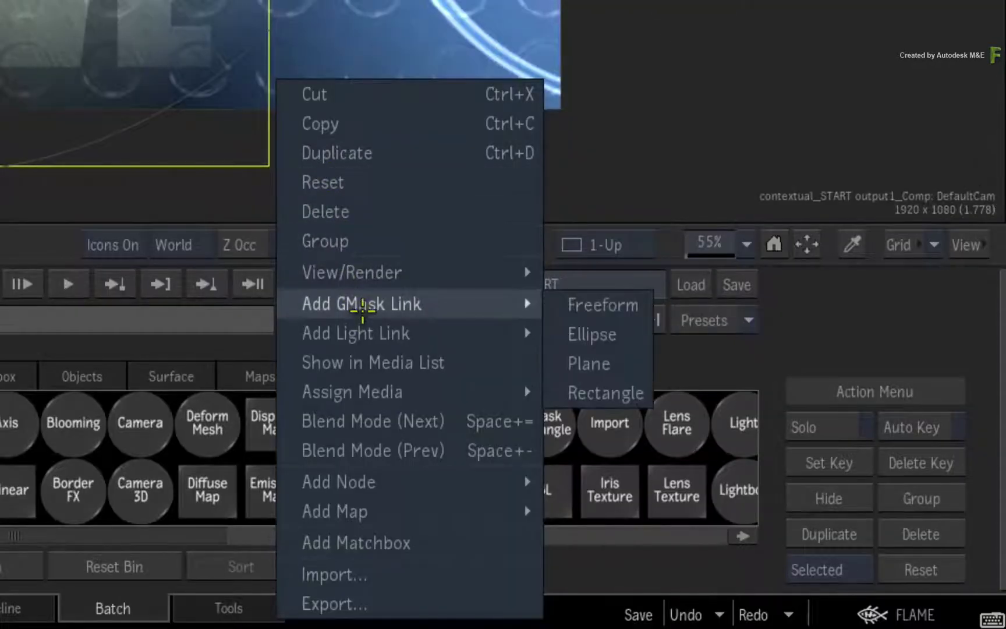
pyautogui.moveTo(380, 272)
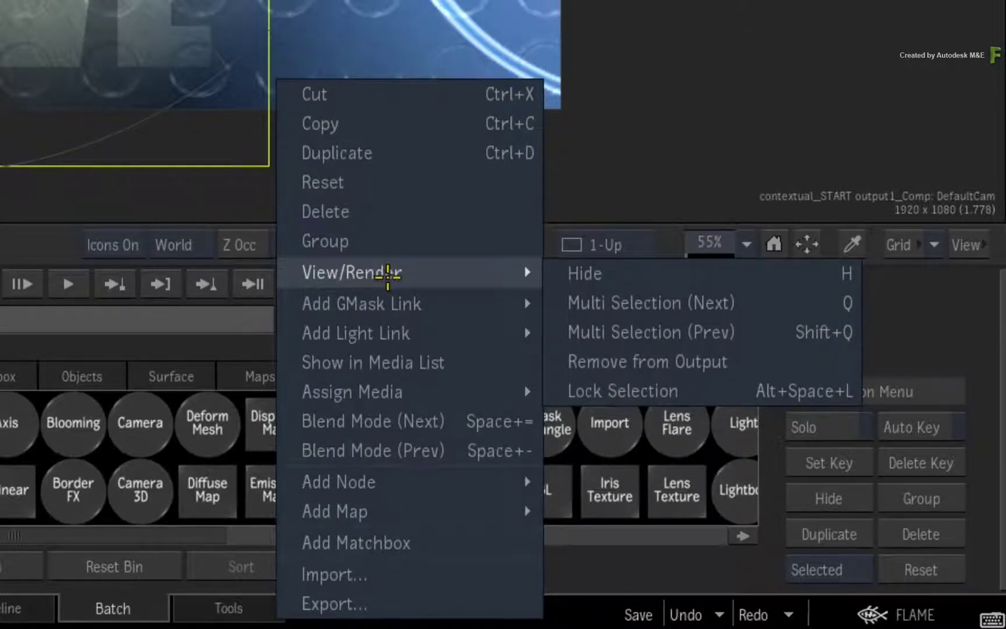
pyautogui.moveTo(387, 303)
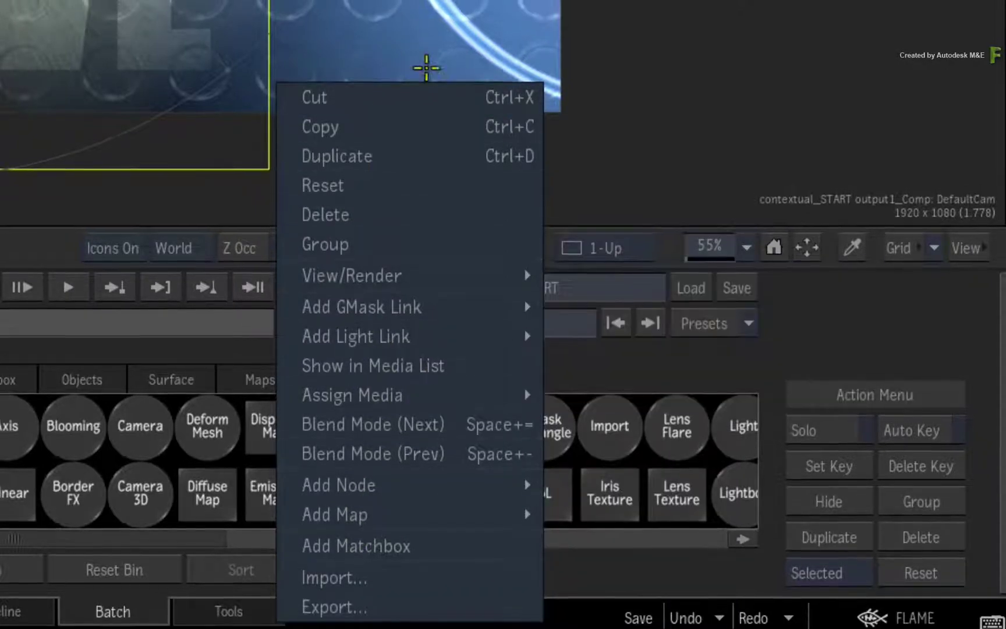
pyautogui.click(427, 63)
pyautogui.rightClick(641, 123)
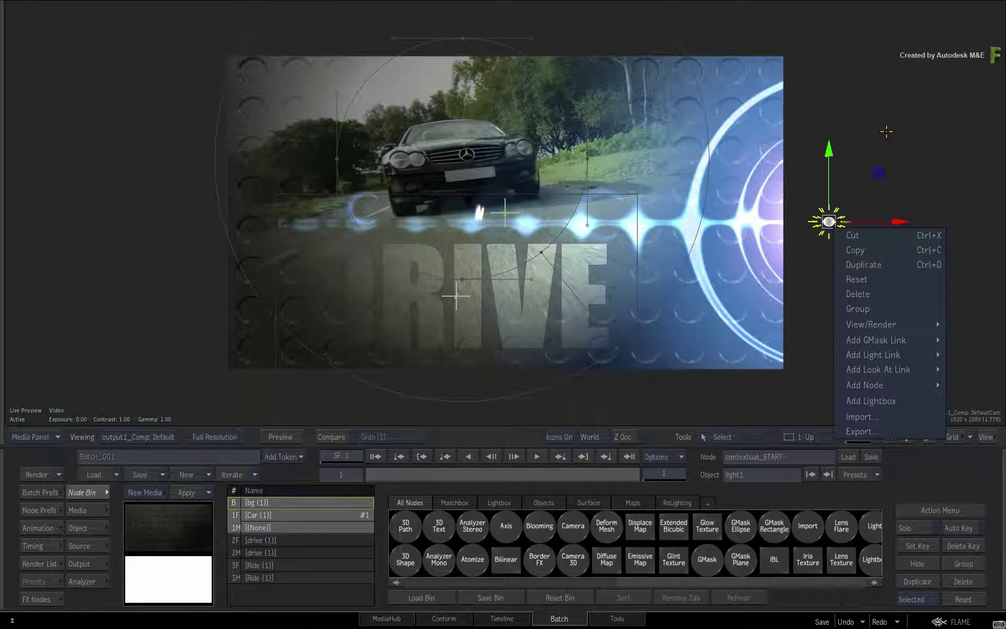
pyautogui.click(886, 132)
pyautogui.click(637, 361)
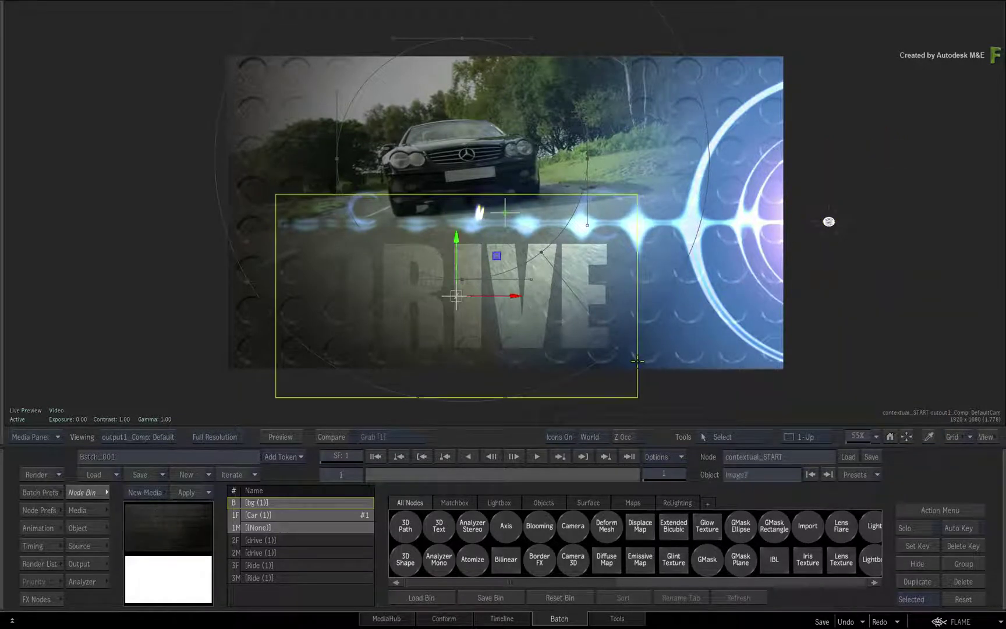
pyautogui.rightClick(628, 359)
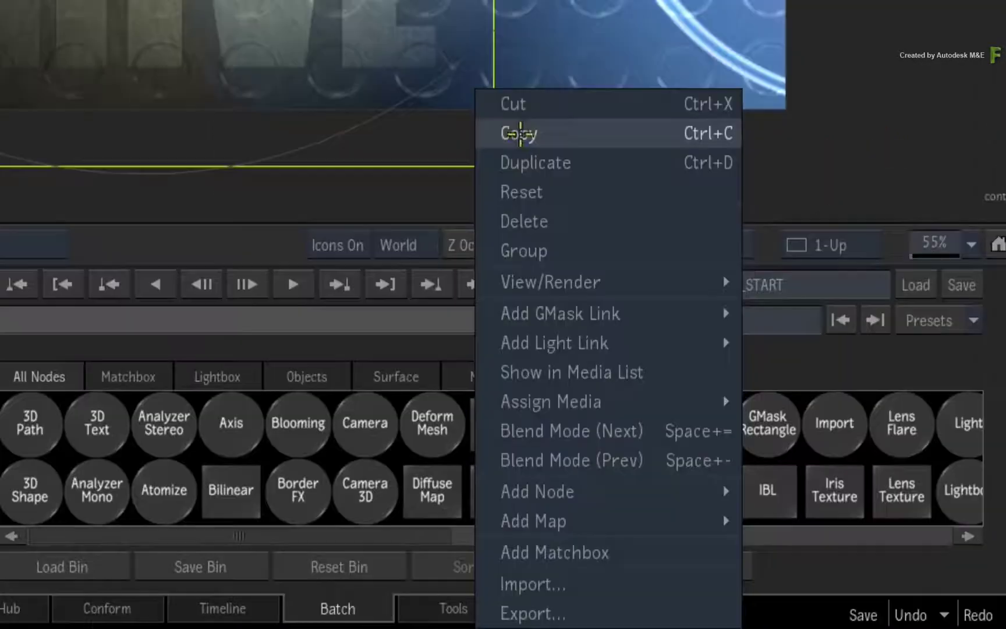
pyautogui.moveTo(602, 489)
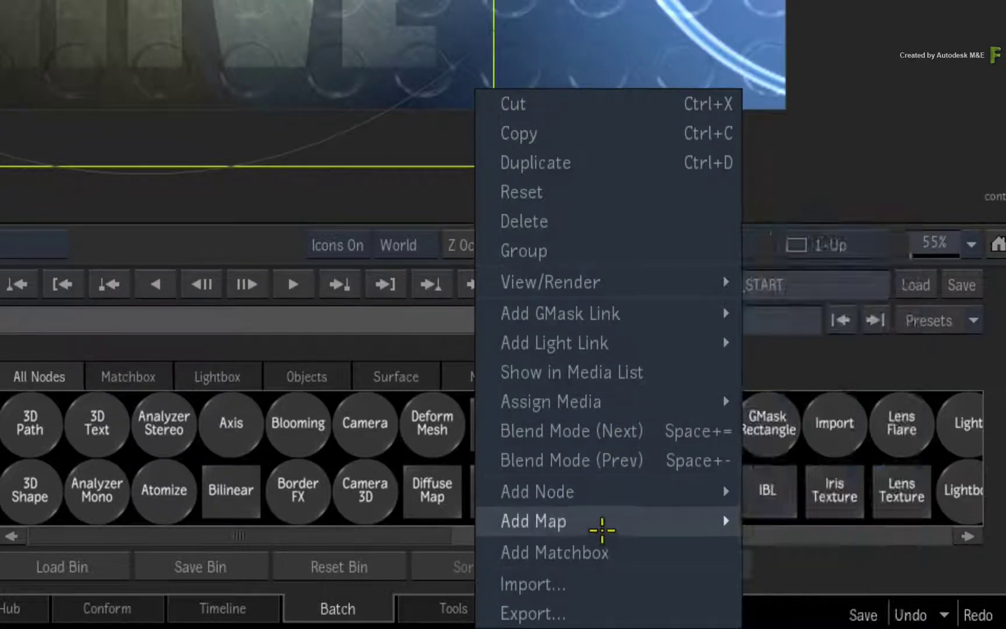
pyautogui.moveTo(602, 526)
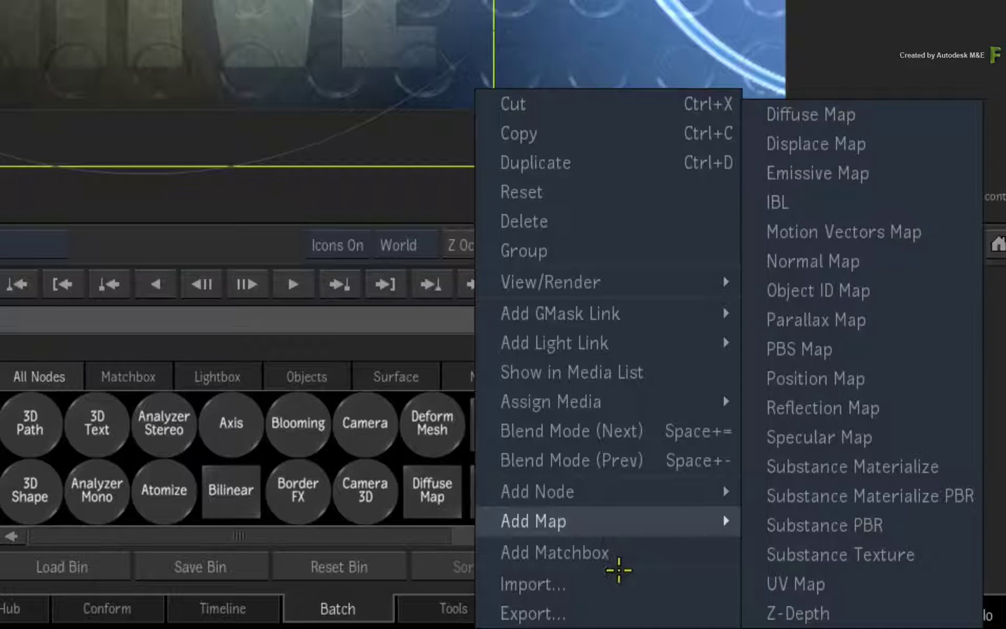
pyautogui.press('Escape')
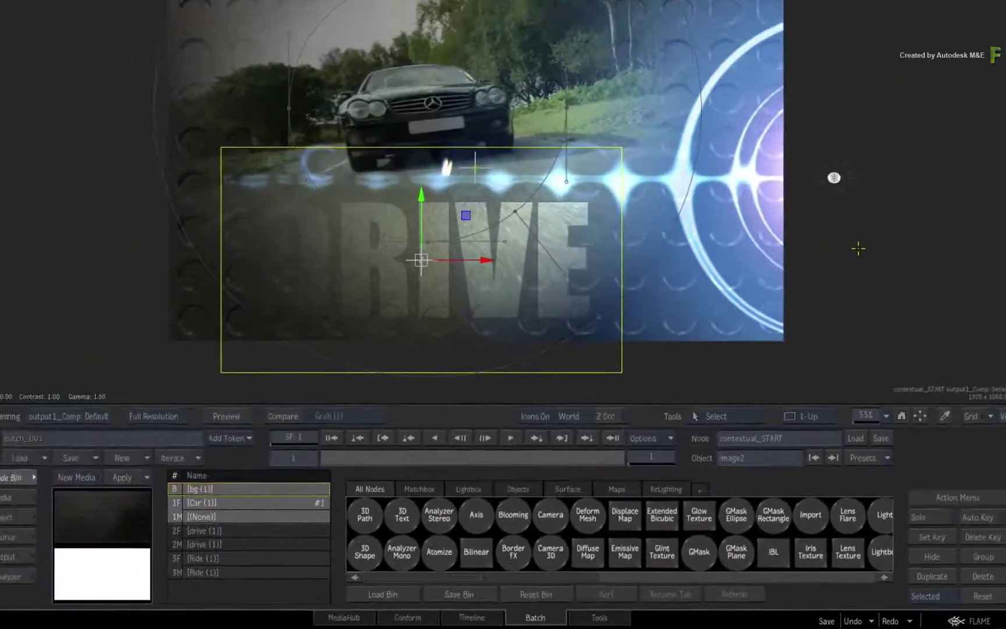
pyautogui.click(849, 283)
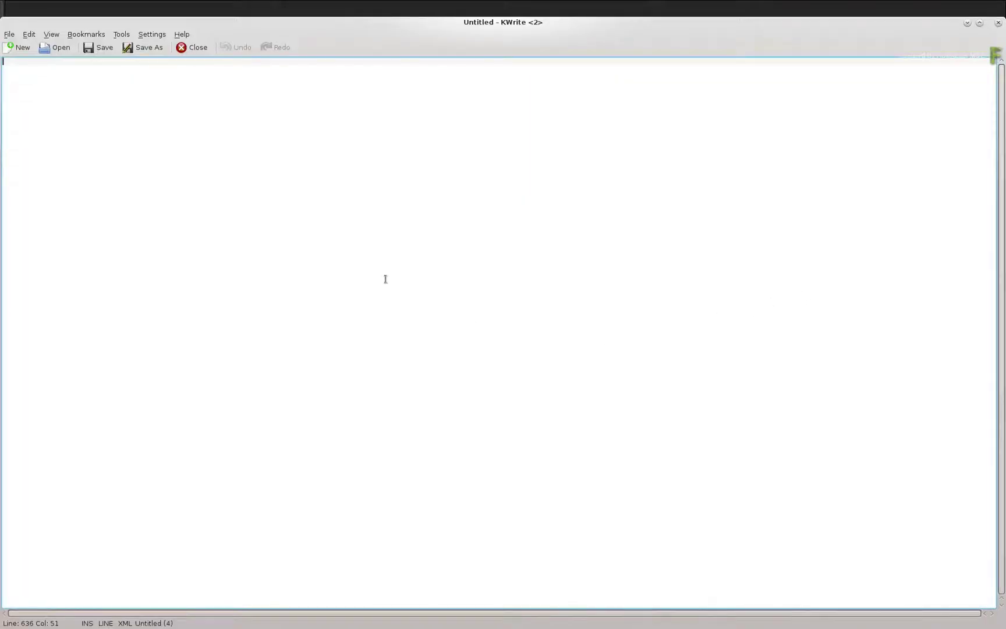
# - Open actionContextMenu.xml from /opt/Autodesk/presets/2018.2/action/contextmenu via the Context_menus place
pyautogui.click(55, 48)
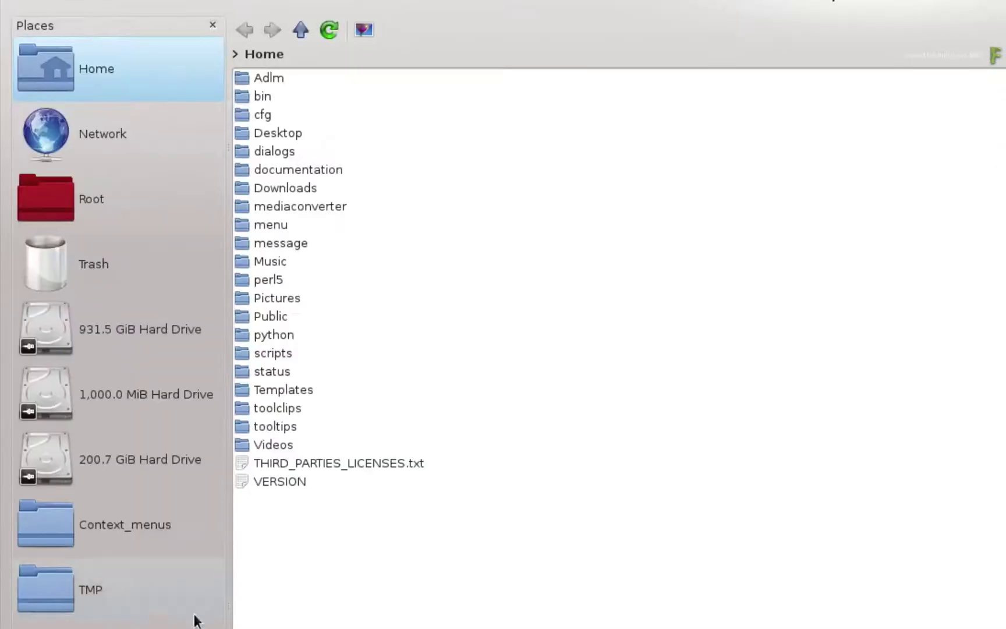
pyautogui.click(47, 527)
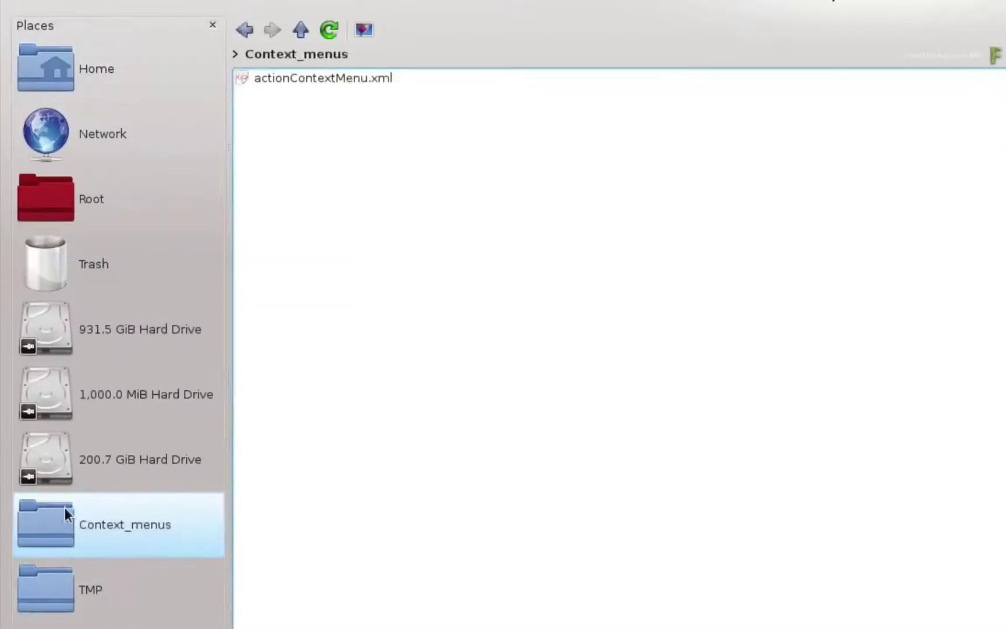
pyautogui.click(234, 55)
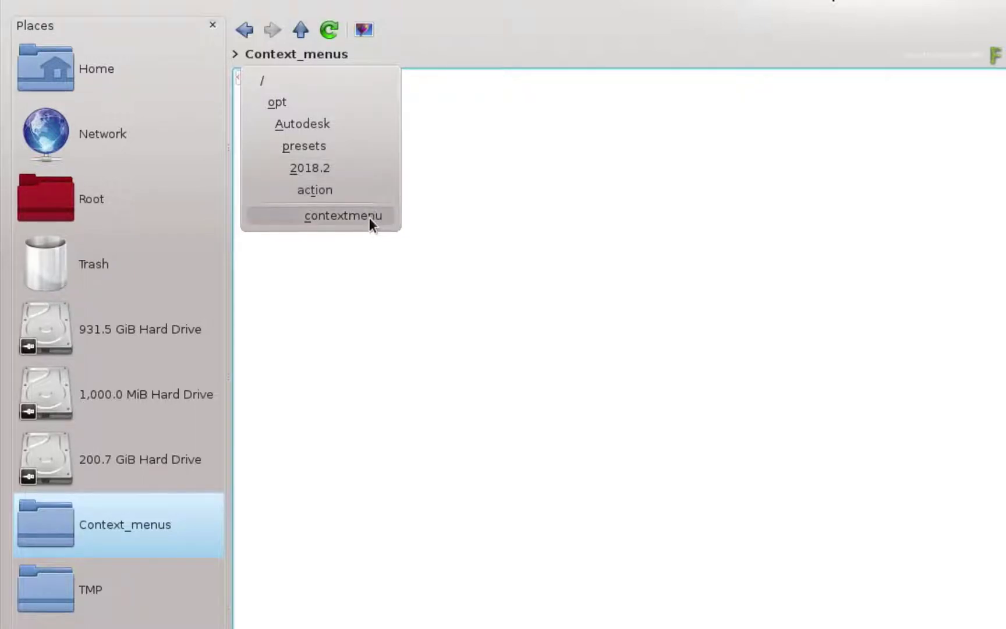
pyautogui.click(388, 267)
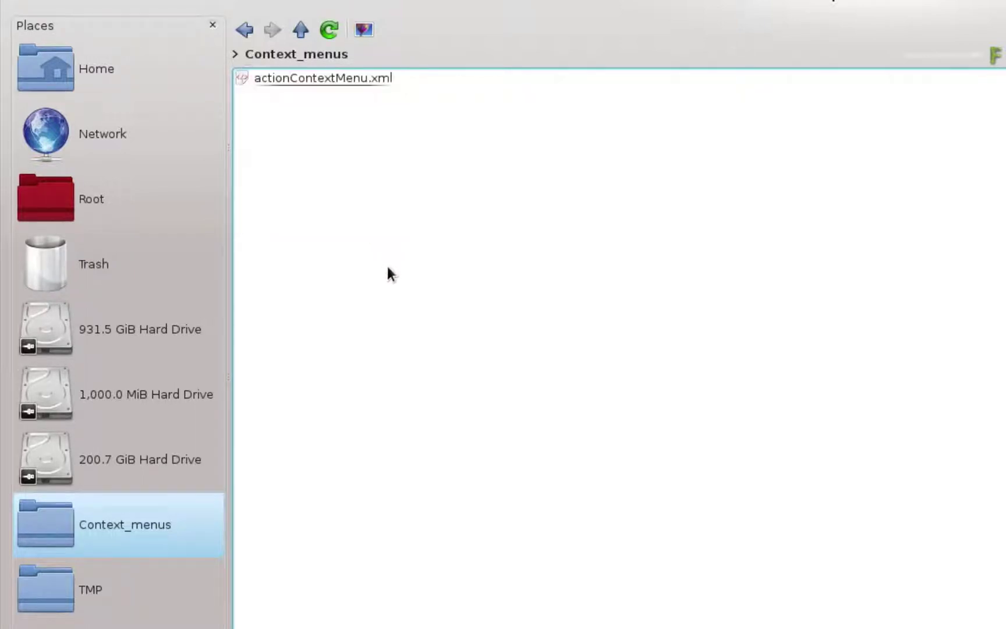
pyautogui.click(320, 83)
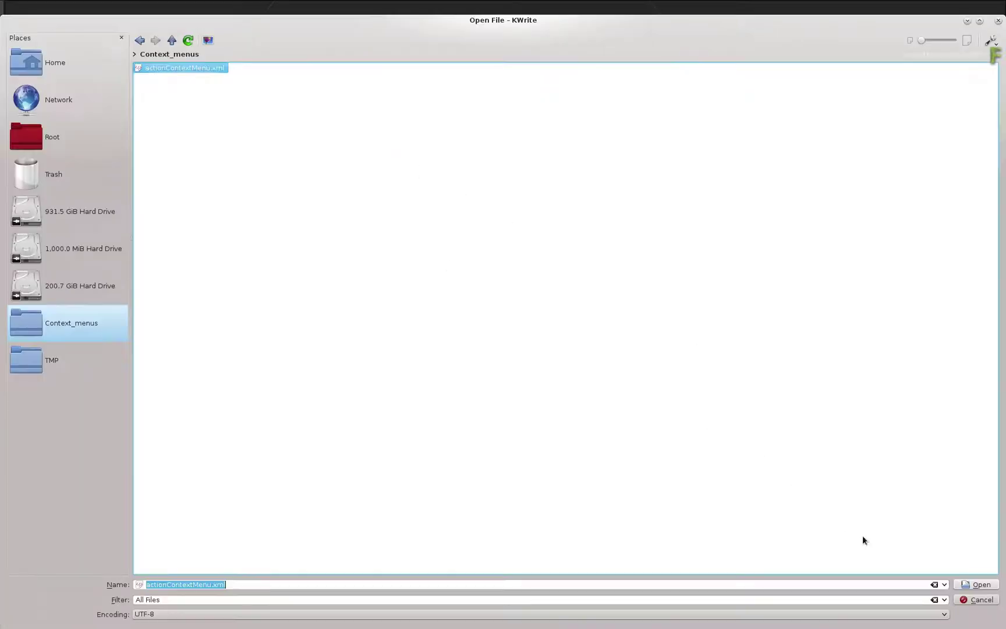
pyautogui.click(973, 584)
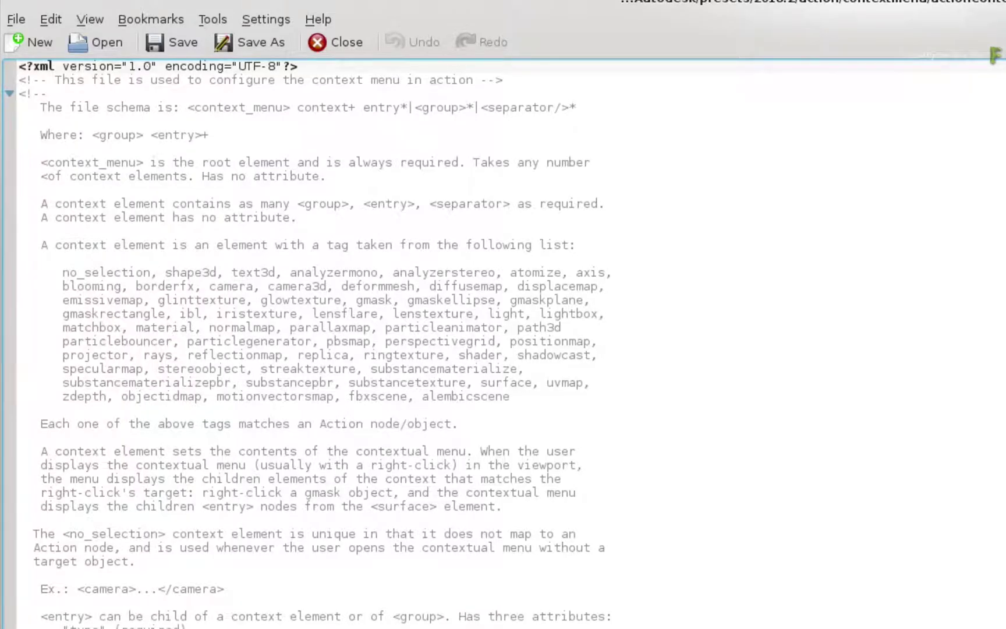
# - Scroll to the <surface> block at the file's end and select it down to the specularmap entry
pyautogui.scroll(-11, 473, 342)
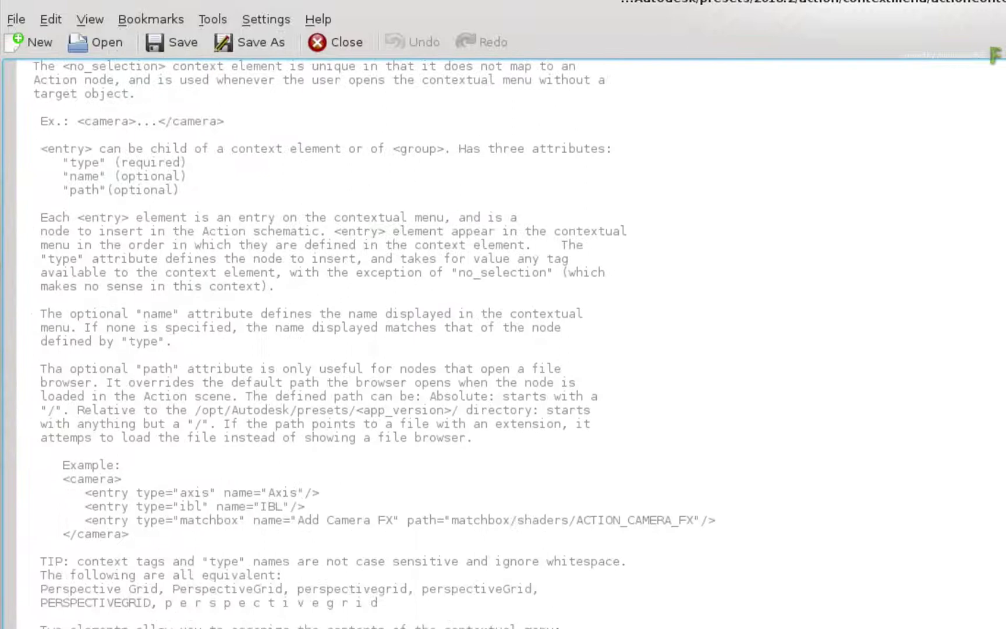
pyautogui.scroll(-13, 473, 342)
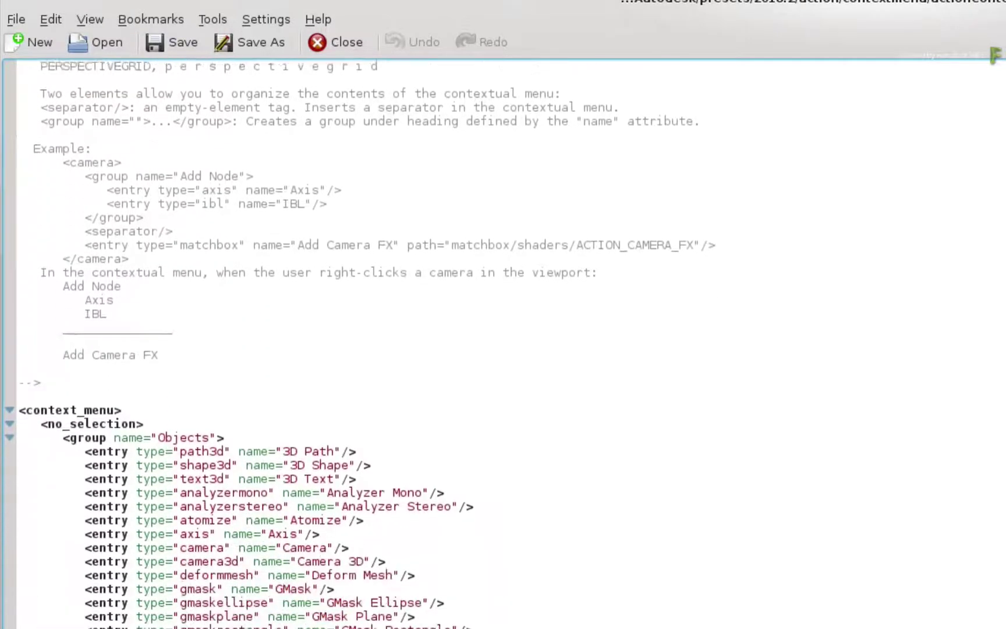
pyautogui.scroll(-17, 473, 342)
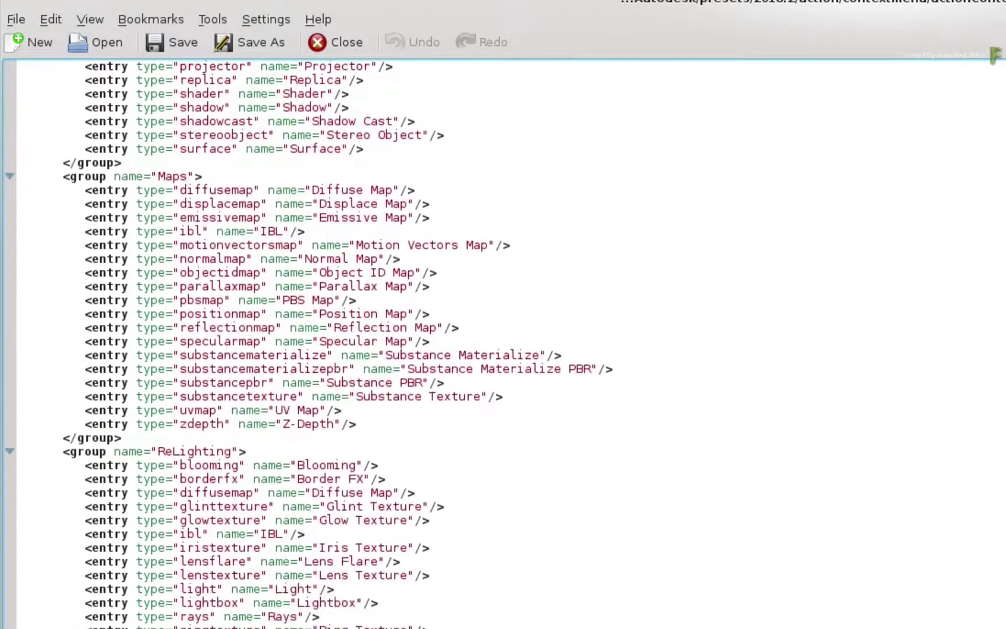
pyautogui.scroll(-13, 473, 341)
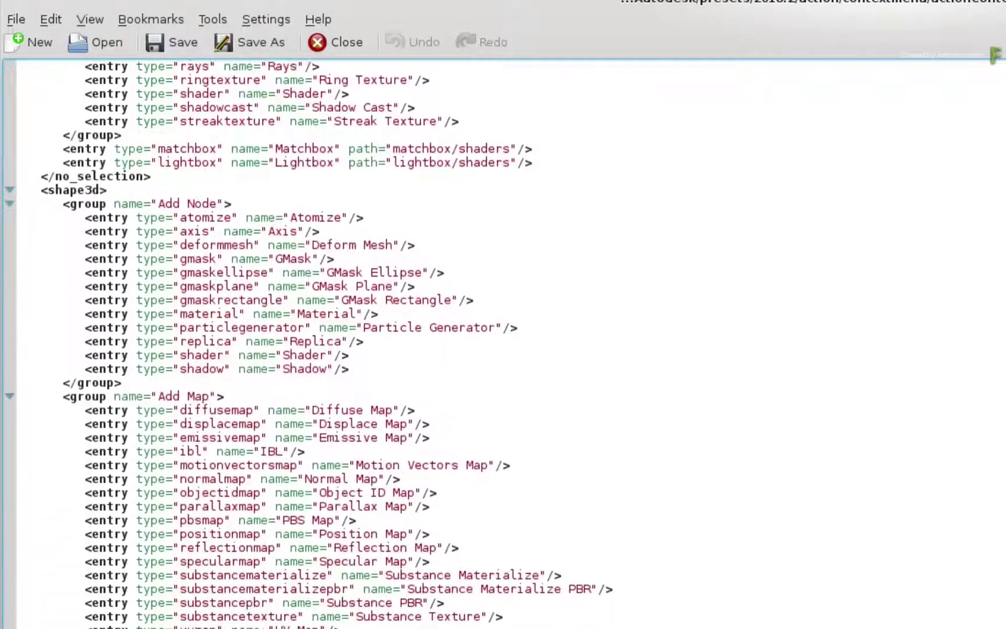
pyautogui.scroll(-10, 473, 342)
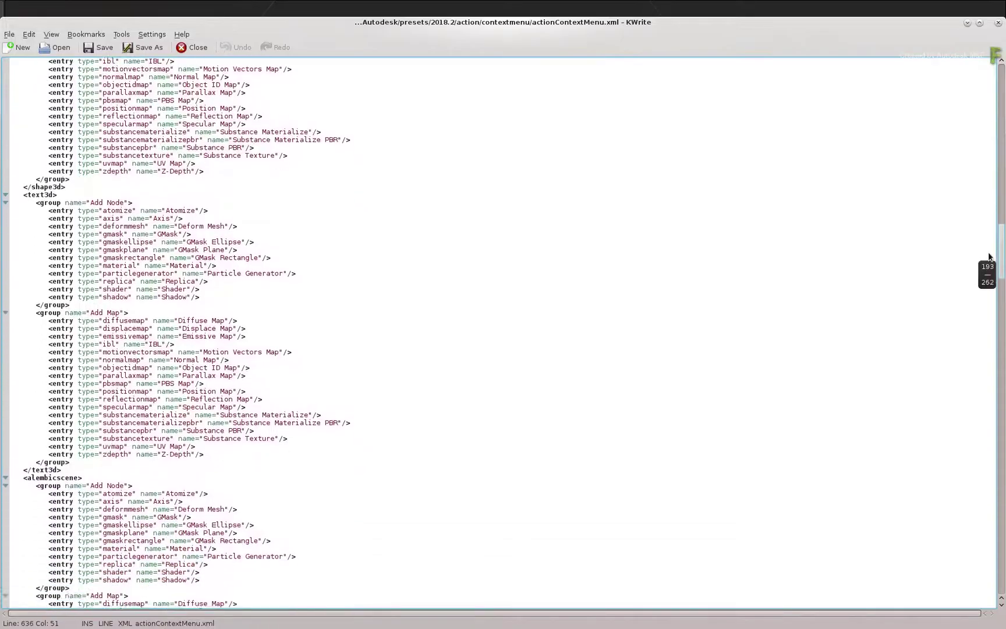
pyautogui.moveTo(988, 256); pyautogui.dragTo(1004, 568)
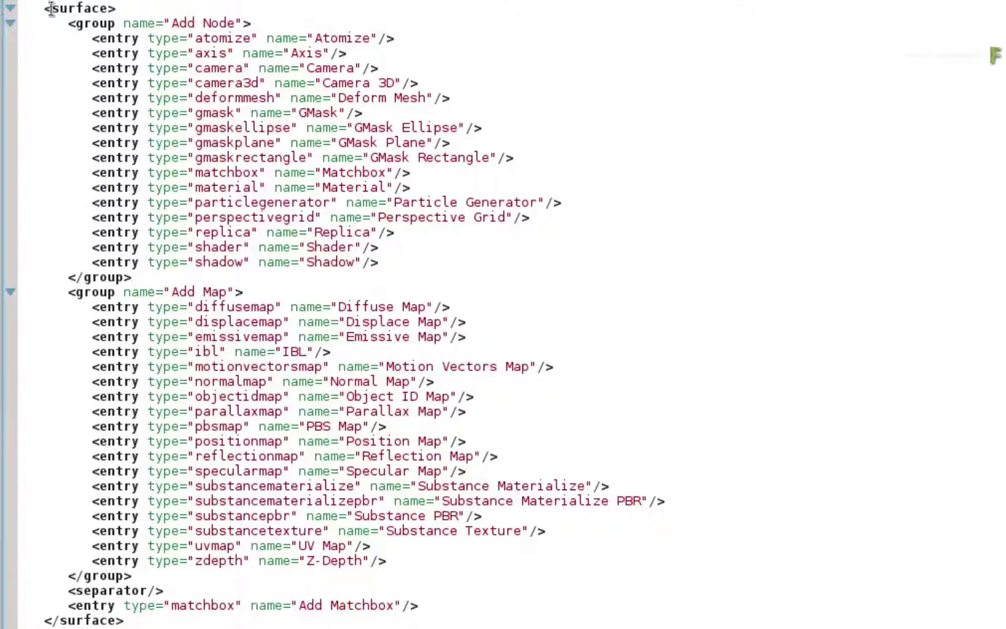
pyautogui.moveTo(46, 8); pyautogui.dragTo(483, 618)
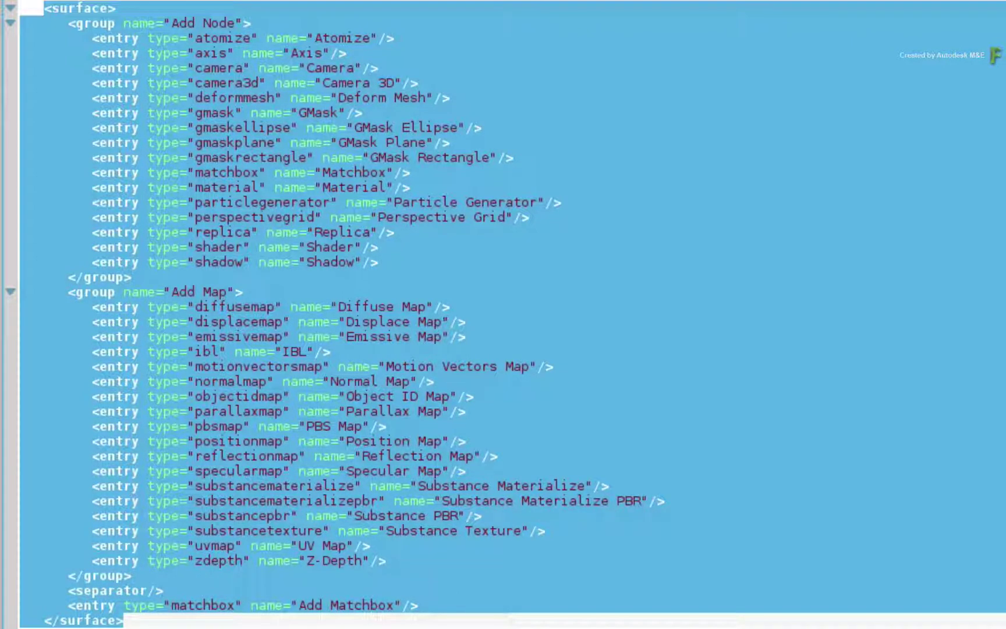
# - Save the context-menu XML as a copy named flc_context.xml in the TMP folder /var/tmp
pyautogui.click(462, 605)
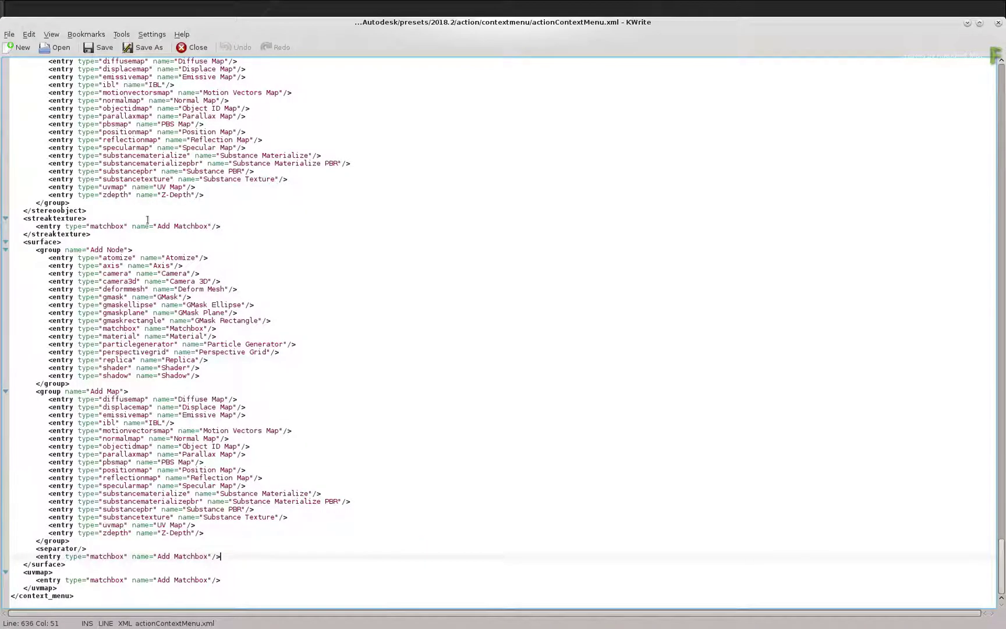
pyautogui.click(147, 47)
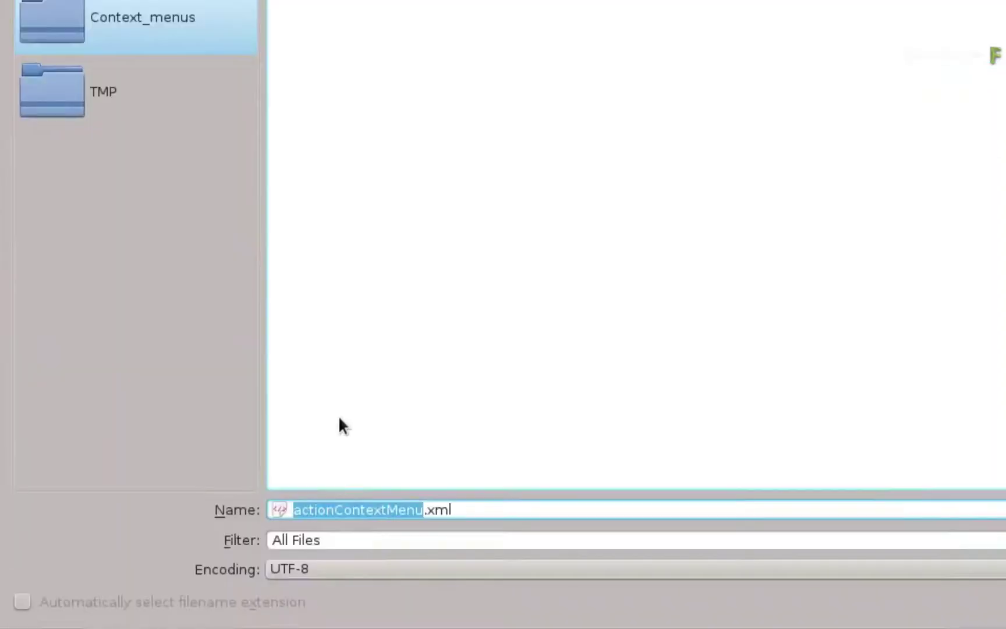
pyautogui.write('flc_')
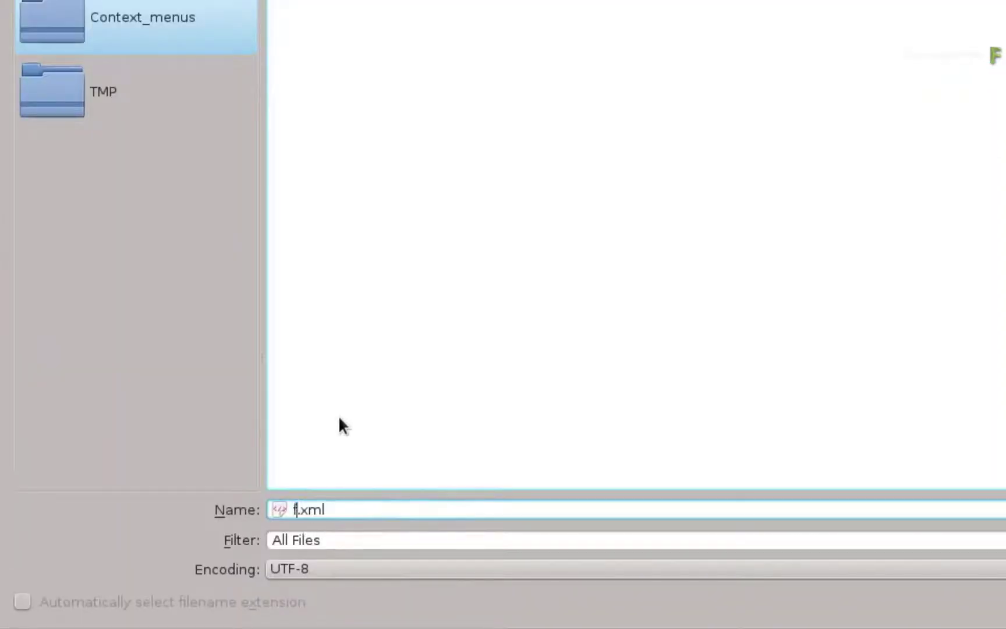
pyautogui.write('context')
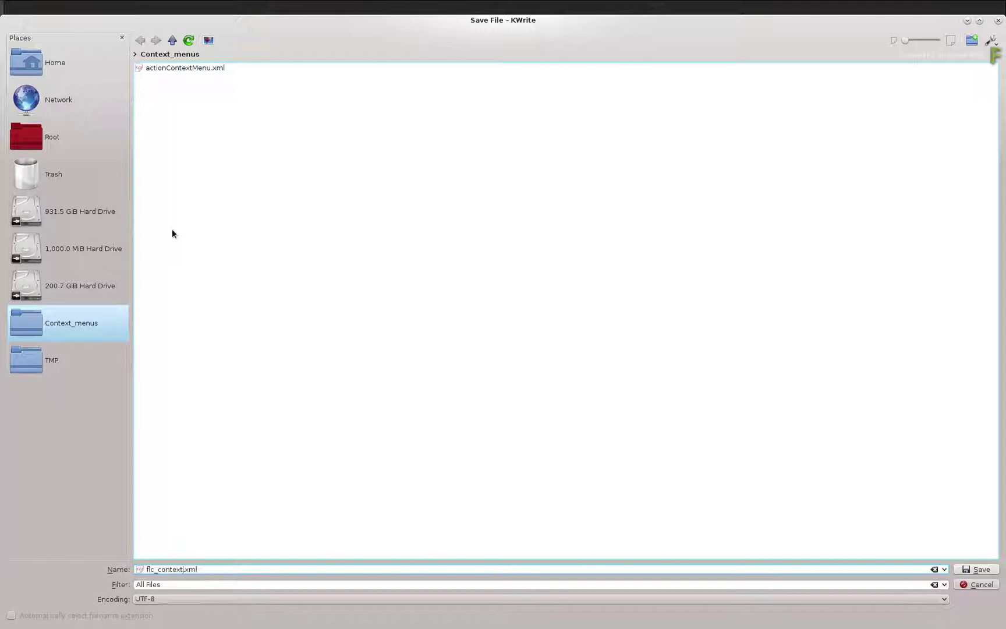
pyautogui.click(27, 364)
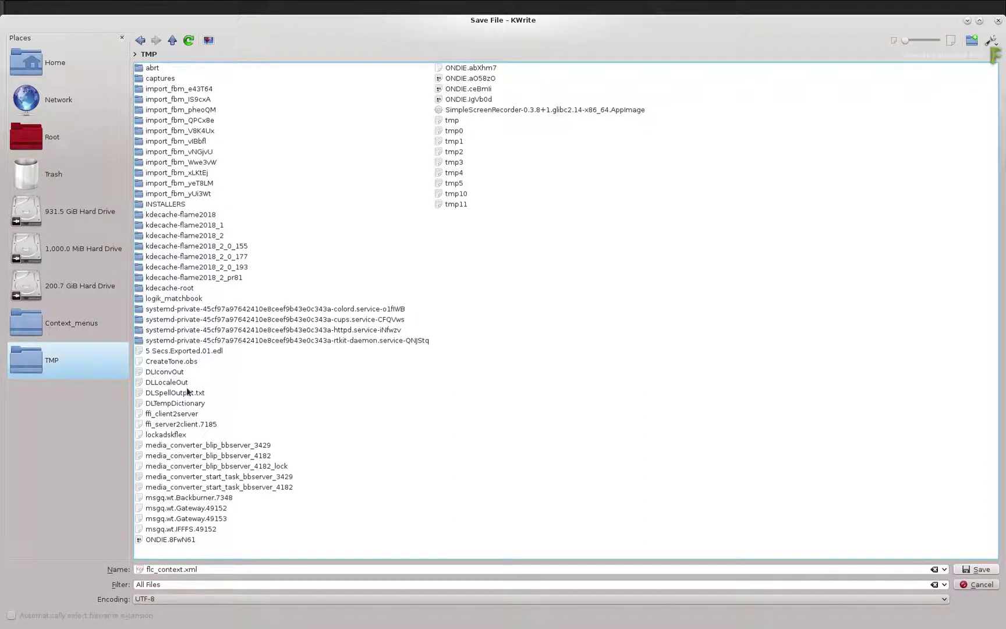
pyautogui.click(135, 55)
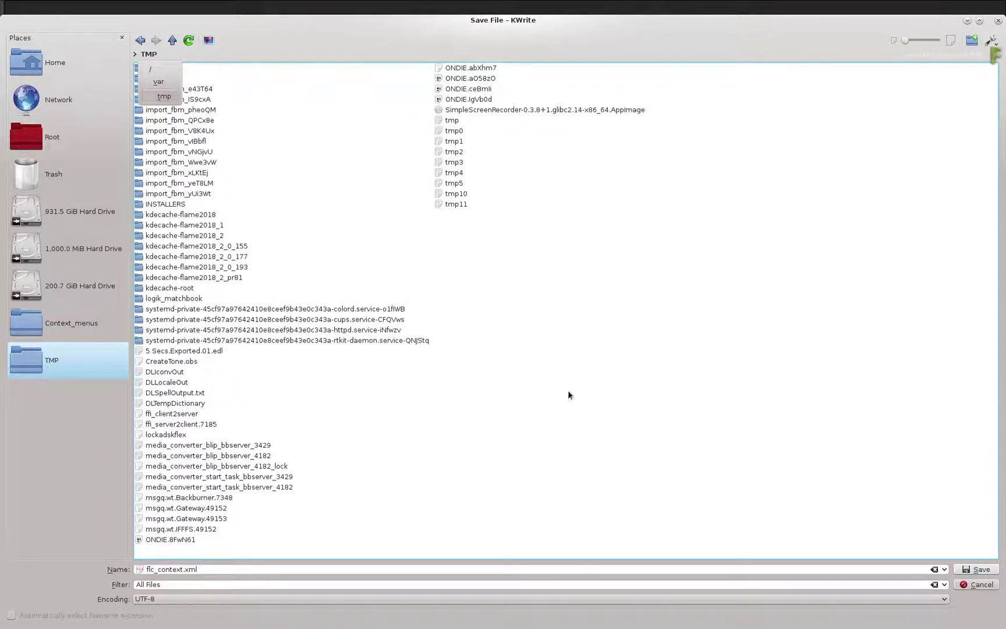
pyautogui.click(991, 574)
pyautogui.click(992, 573)
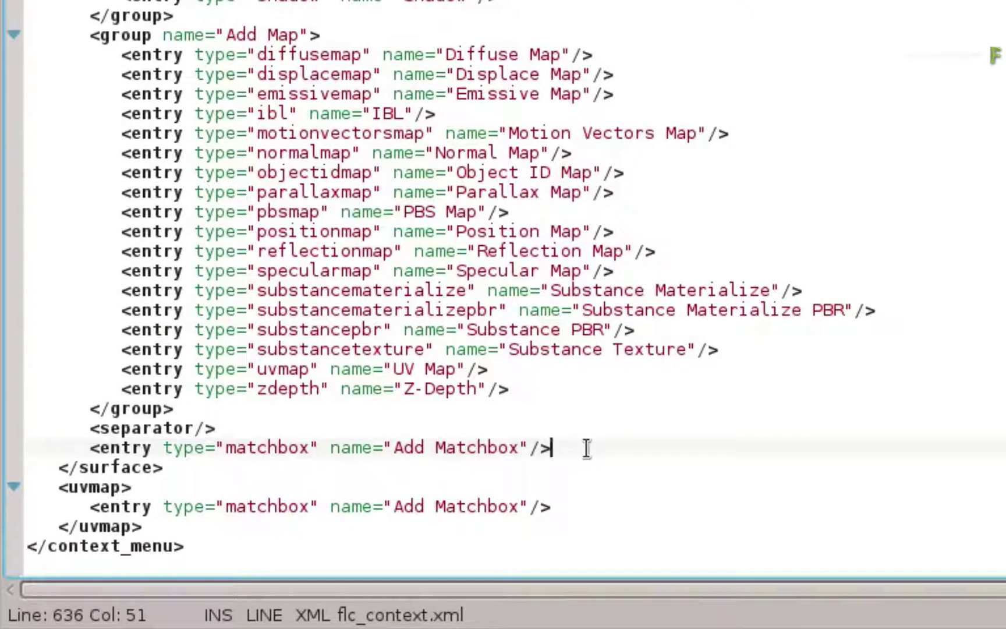
# - Insert a blank line after the Add Matchbox entry on line 636, before </surface>
pyautogui.moveTo(575, 448); pyautogui.dragTo(82, 448)
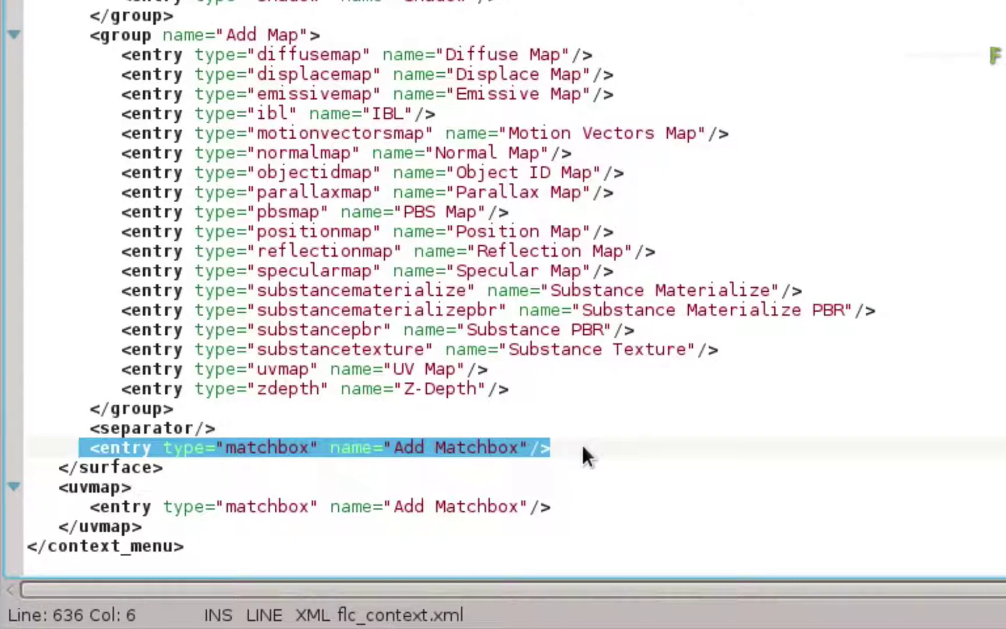
pyautogui.click(584, 444)
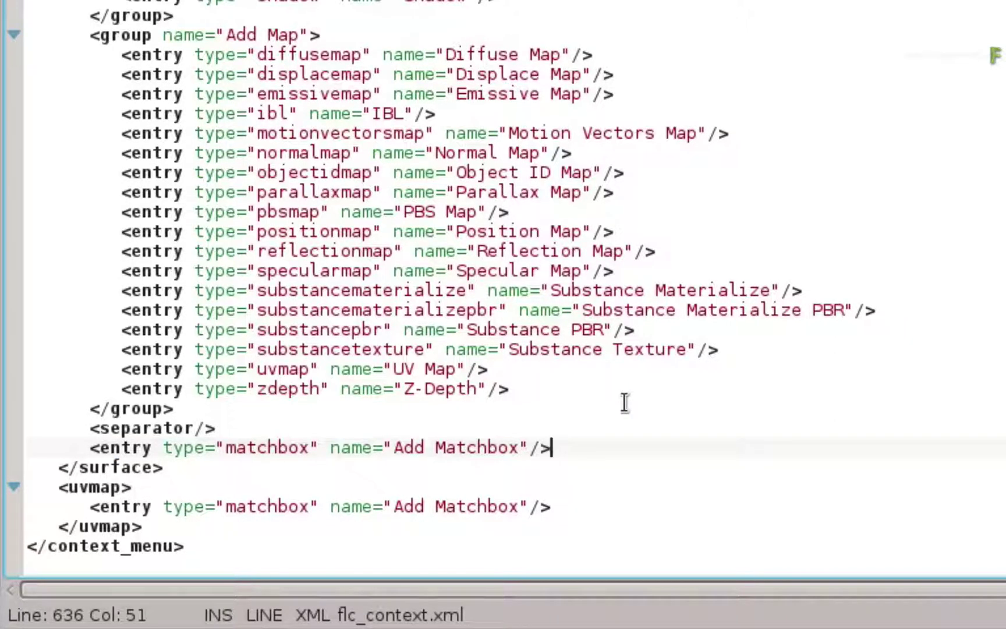
pyautogui.press('Return')
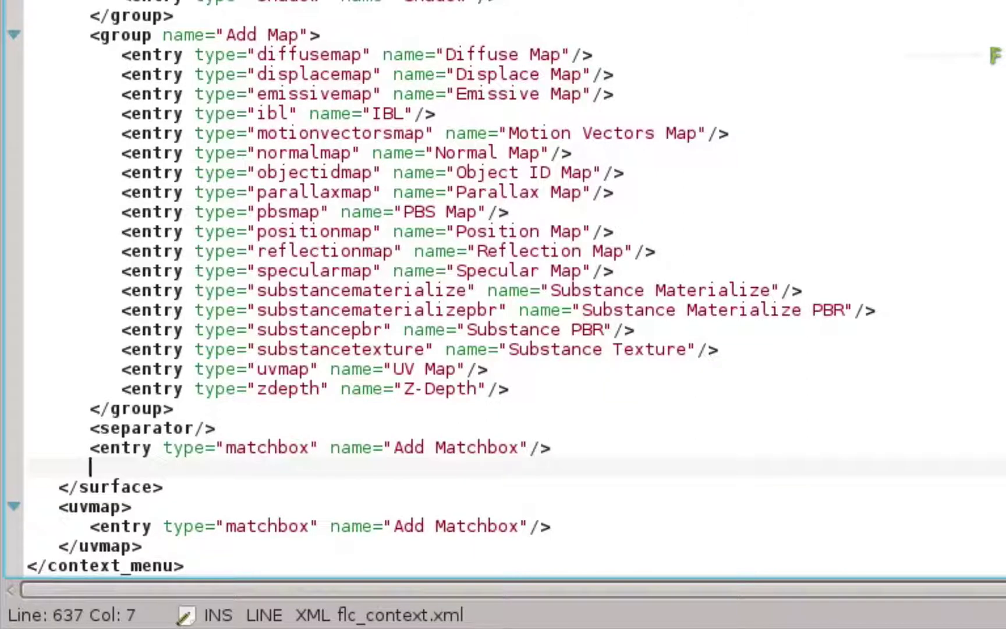
# - Add <separator/> and a matchbox entry named "Custom Shaders" with path="/var/tmp/logik_matchbook"
pyautogui.write('<separa')
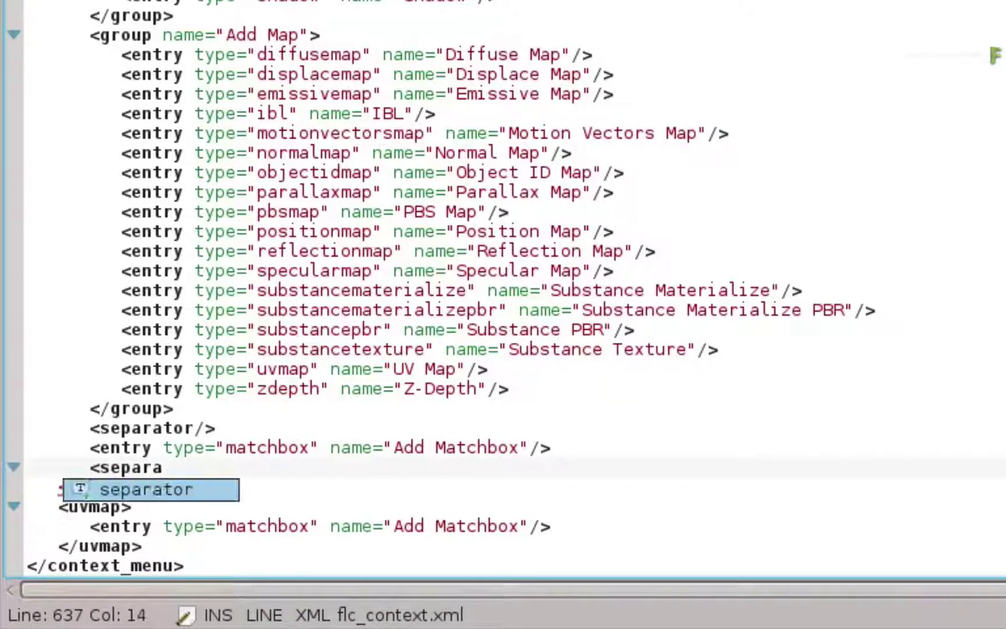
pyautogui.write('tor/')
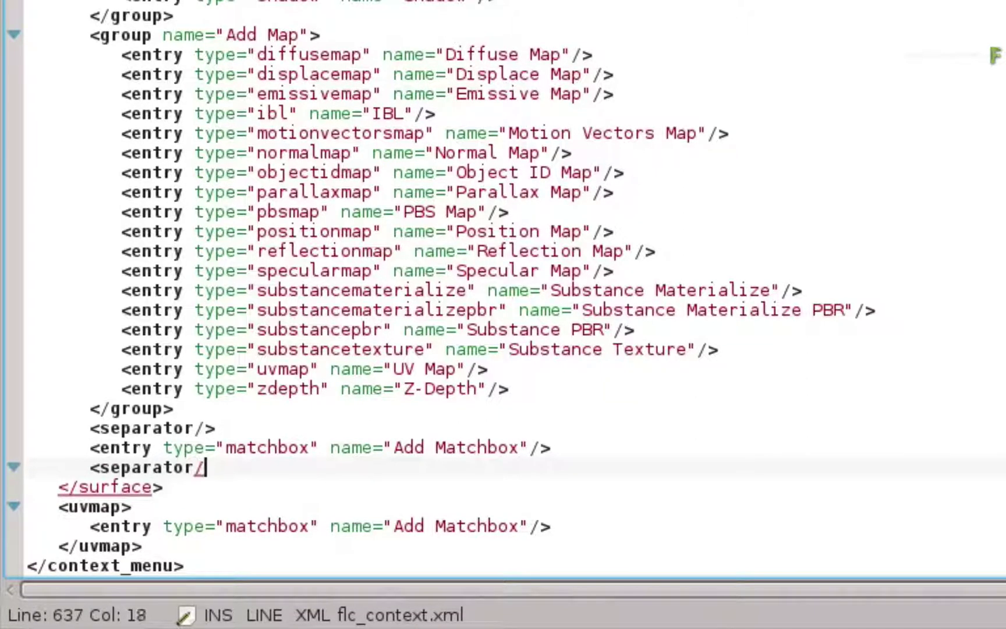
pyautogui.write('>')
pyautogui.press('Return')
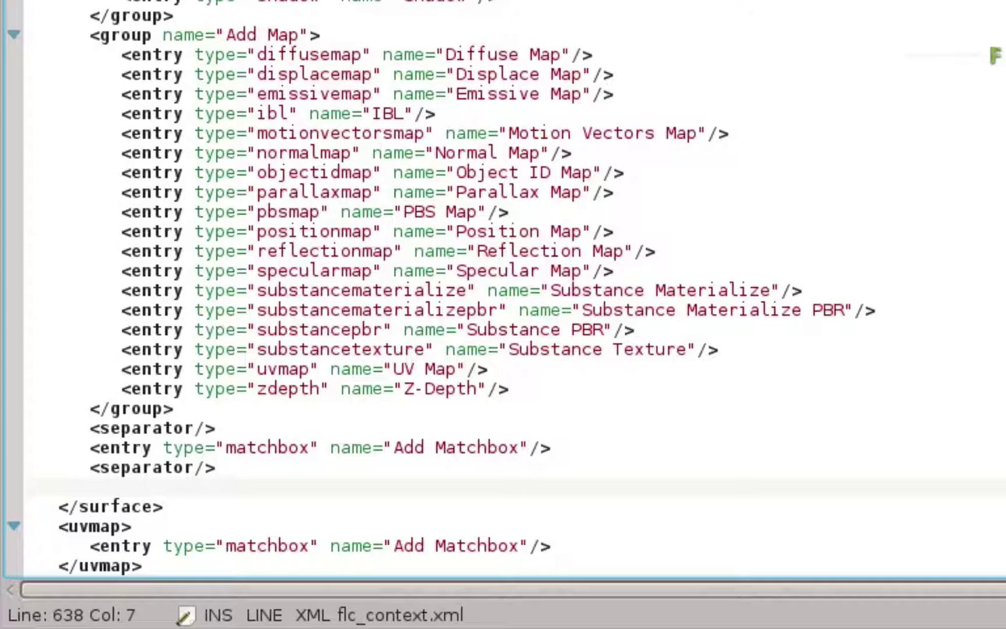
pyautogui.write('<entry')
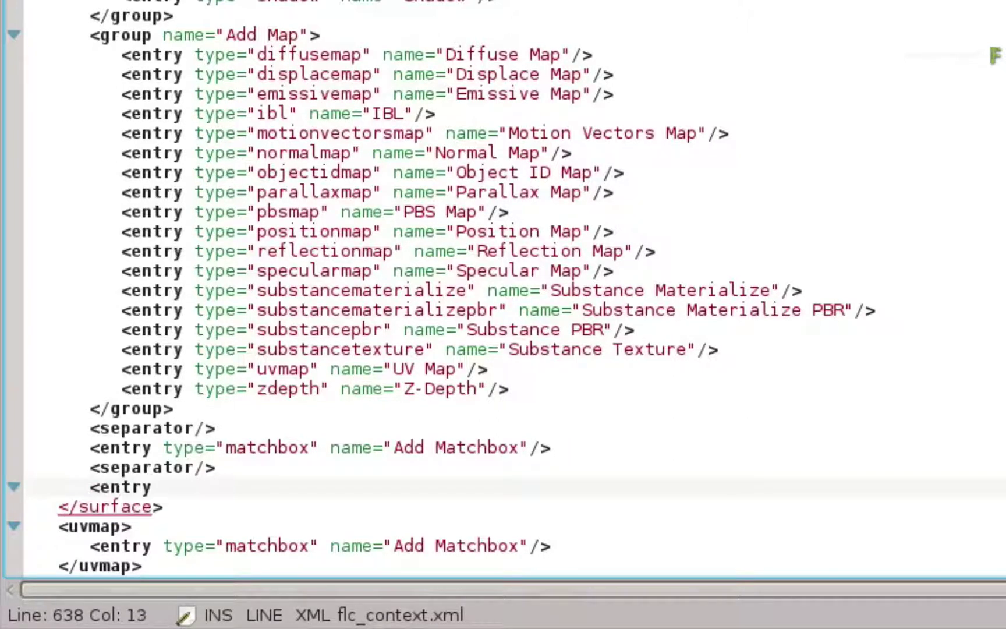
pyautogui.write(' type')
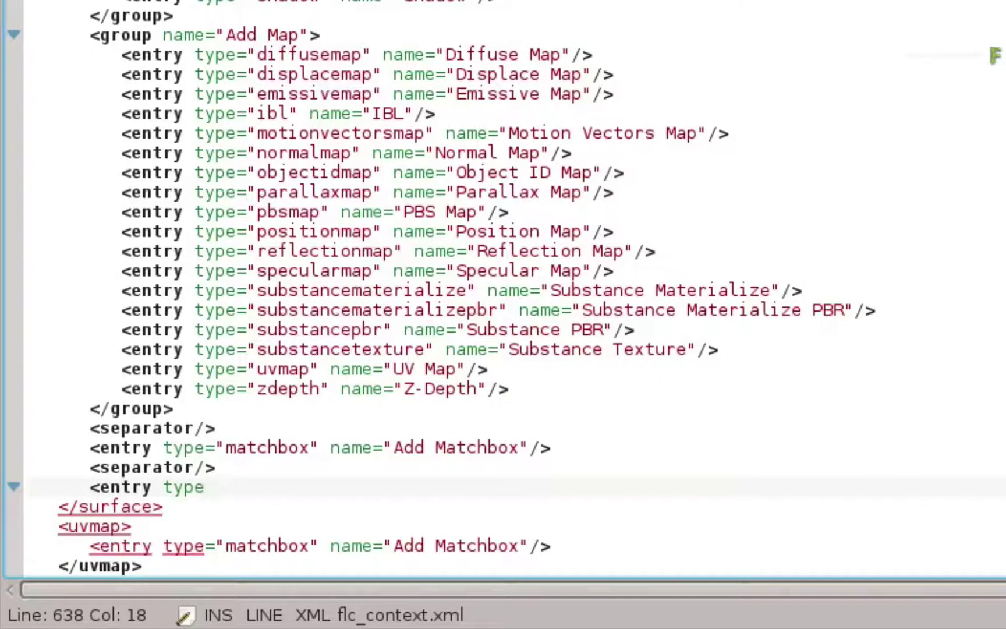
pyautogui.write('="mat')
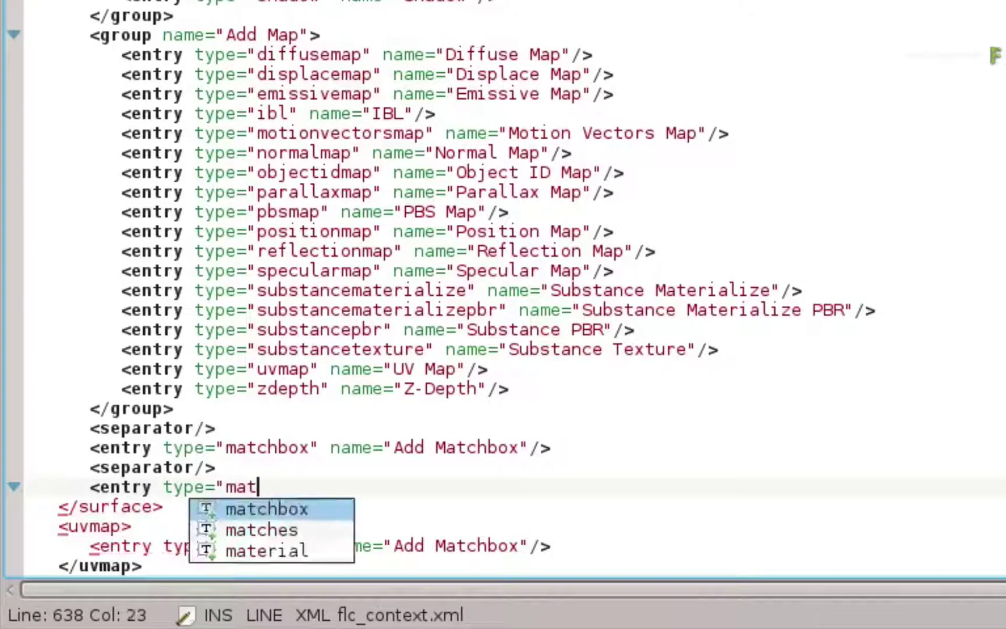
pyautogui.write('chbox')
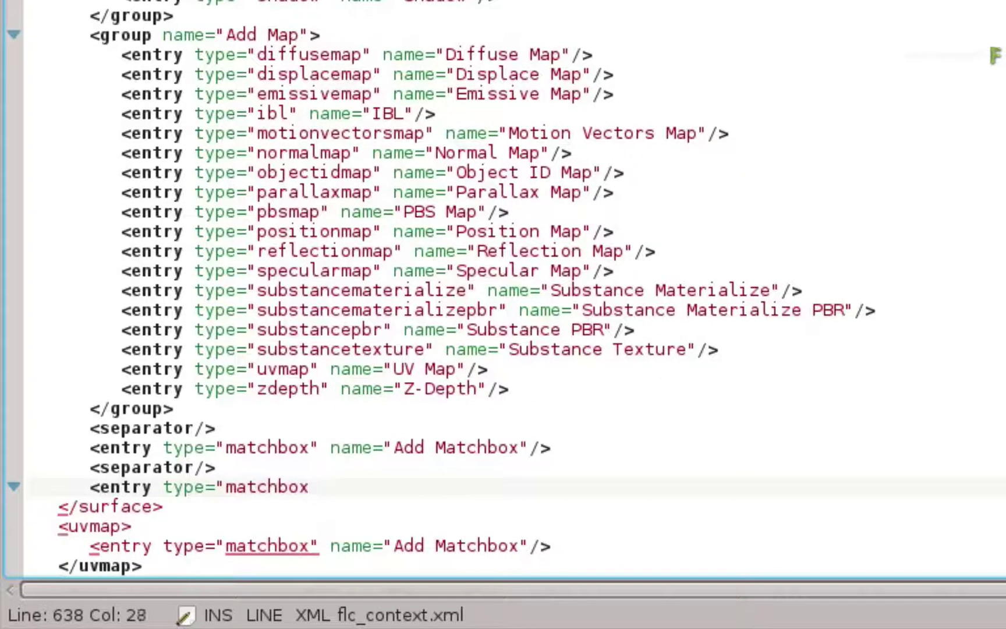
pyautogui.write('" ')
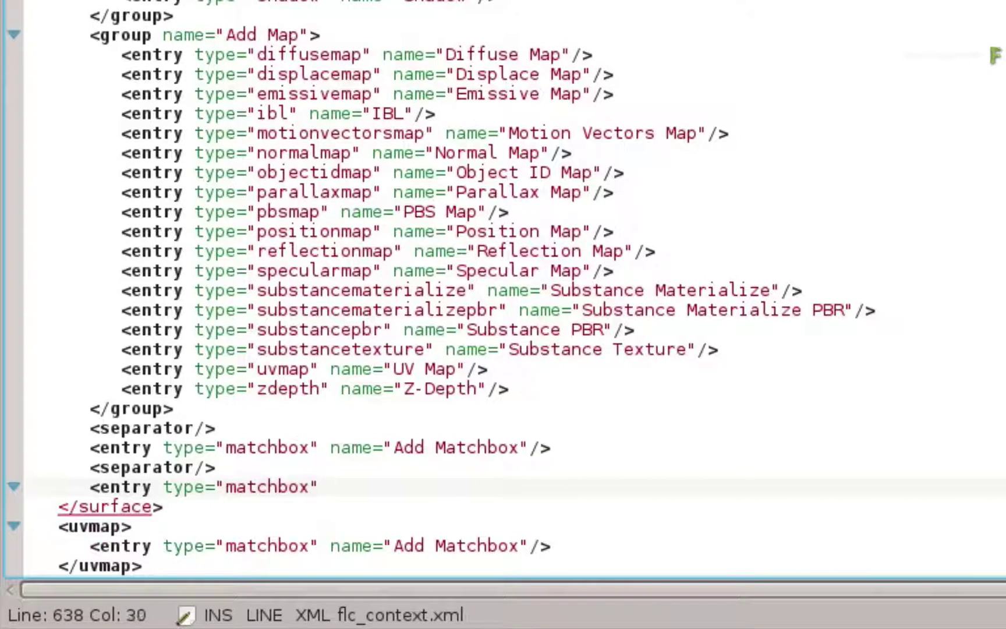
pyautogui.write('name')
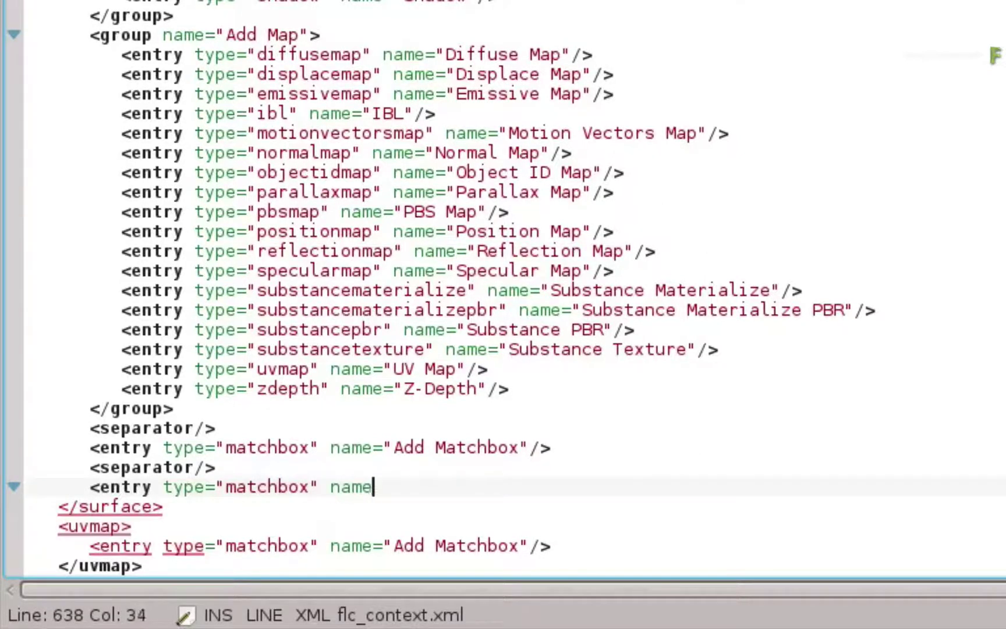
pyautogui.write('="Cu')
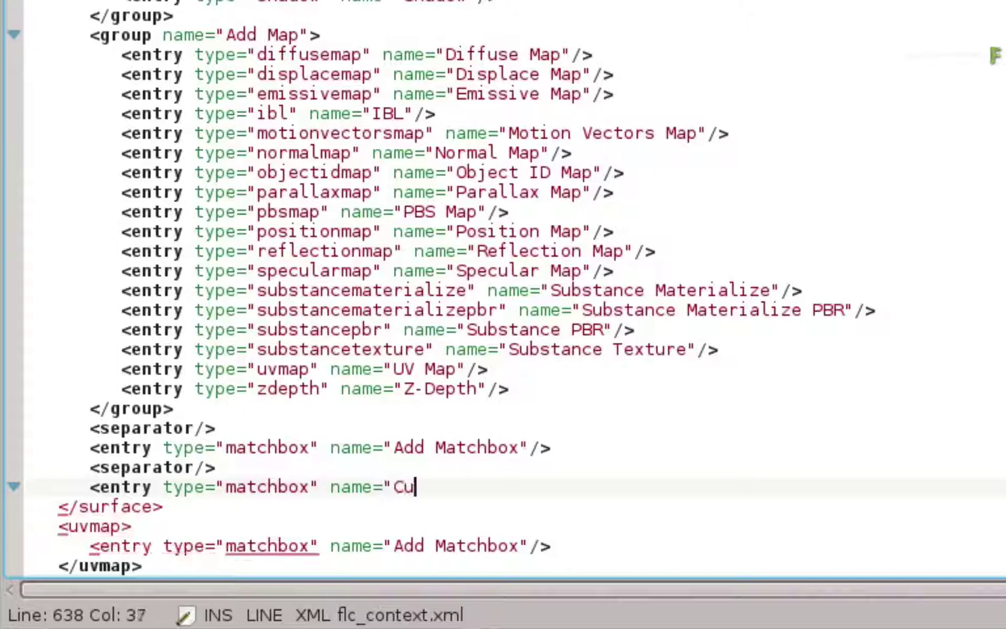
pyautogui.write('stom Sha')
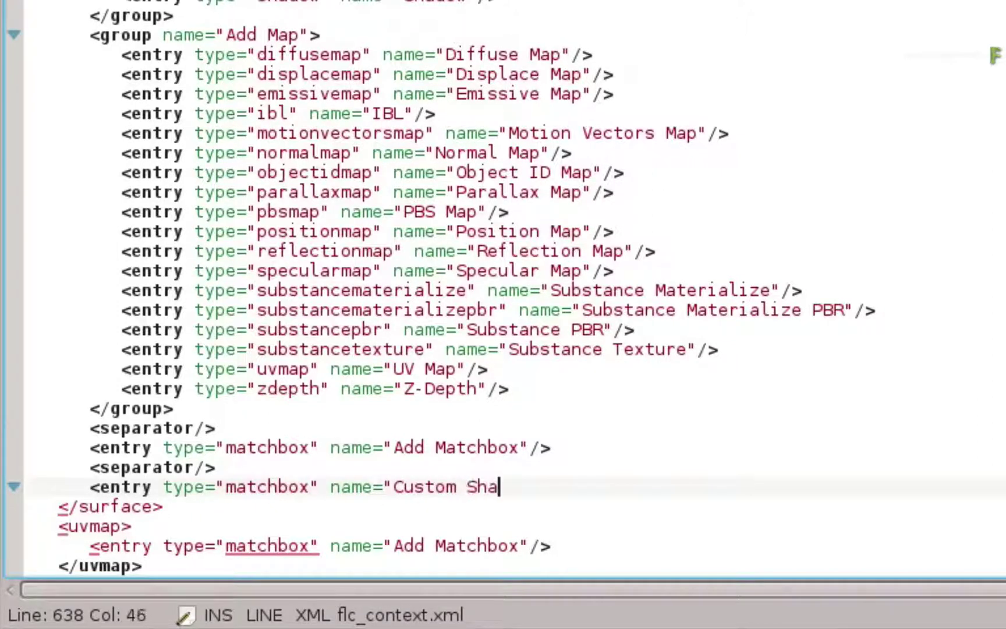
pyautogui.write('ders"')
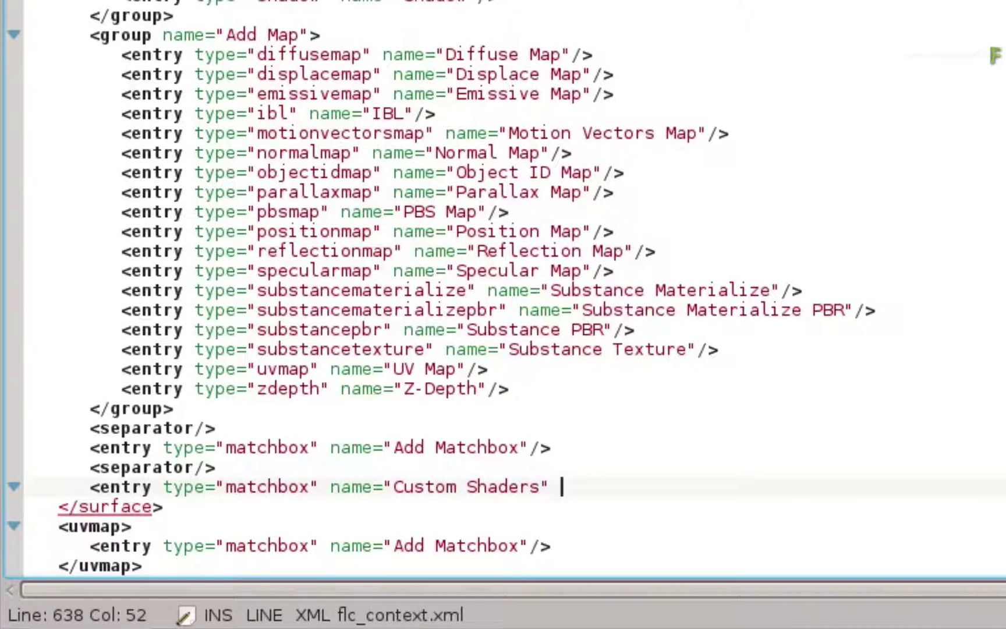
pyautogui.write('path')
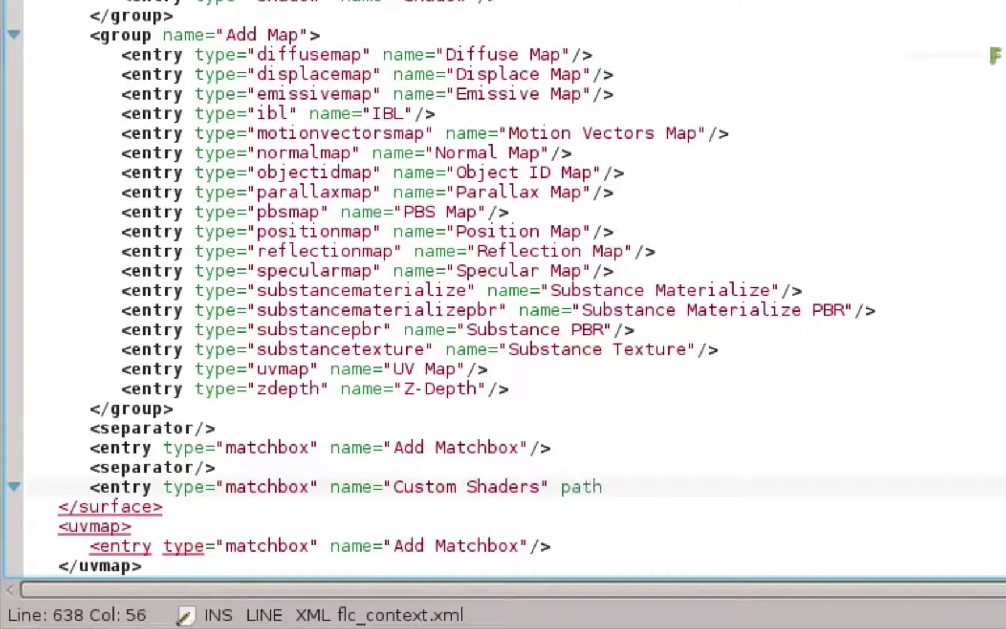
pyautogui.write('="')
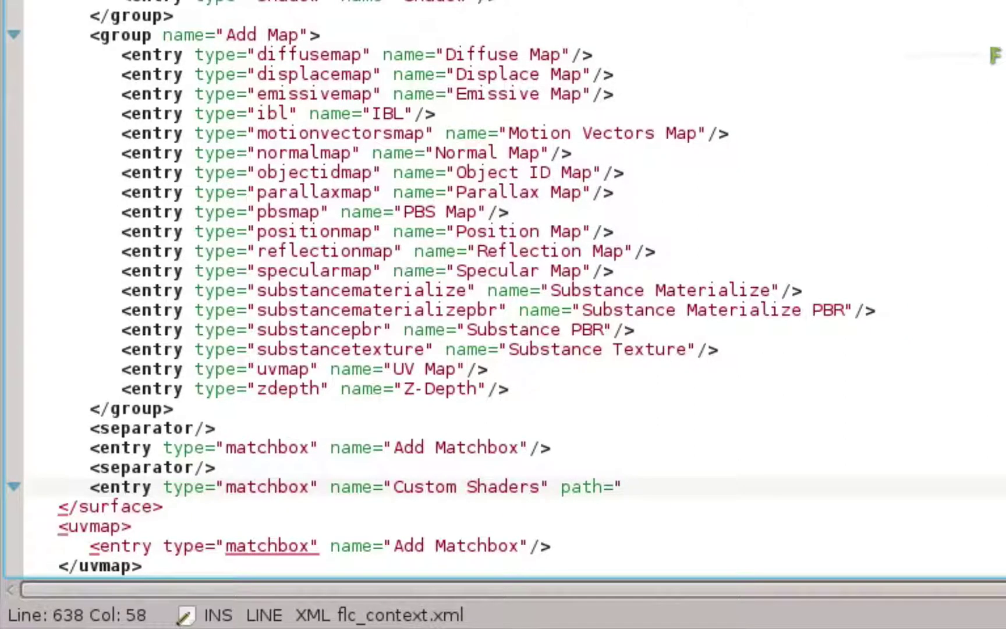
pyautogui.write('/var/tm')
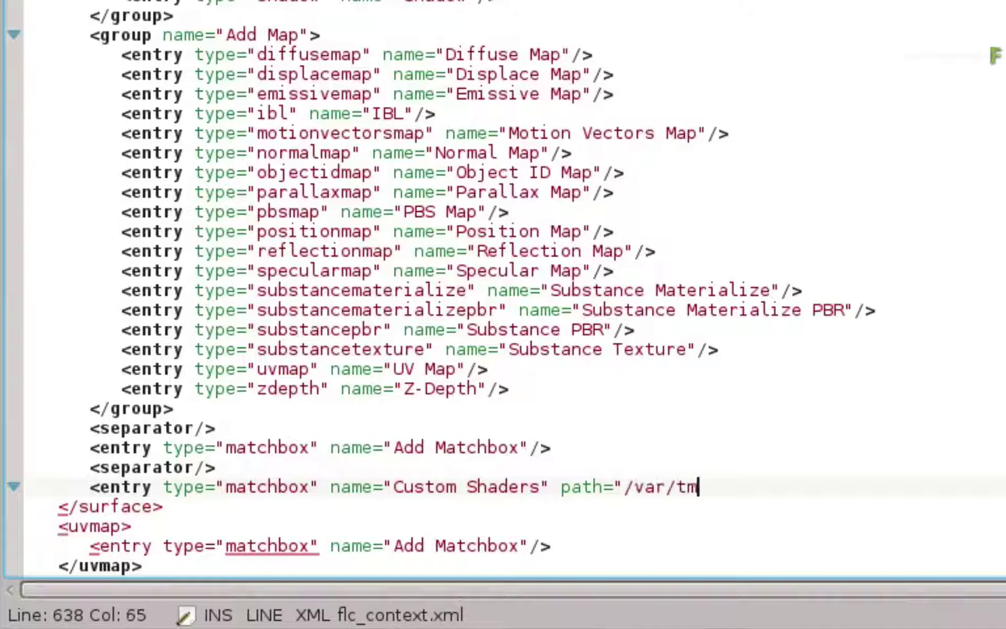
pyautogui.write('p')
pyautogui.write('/log')
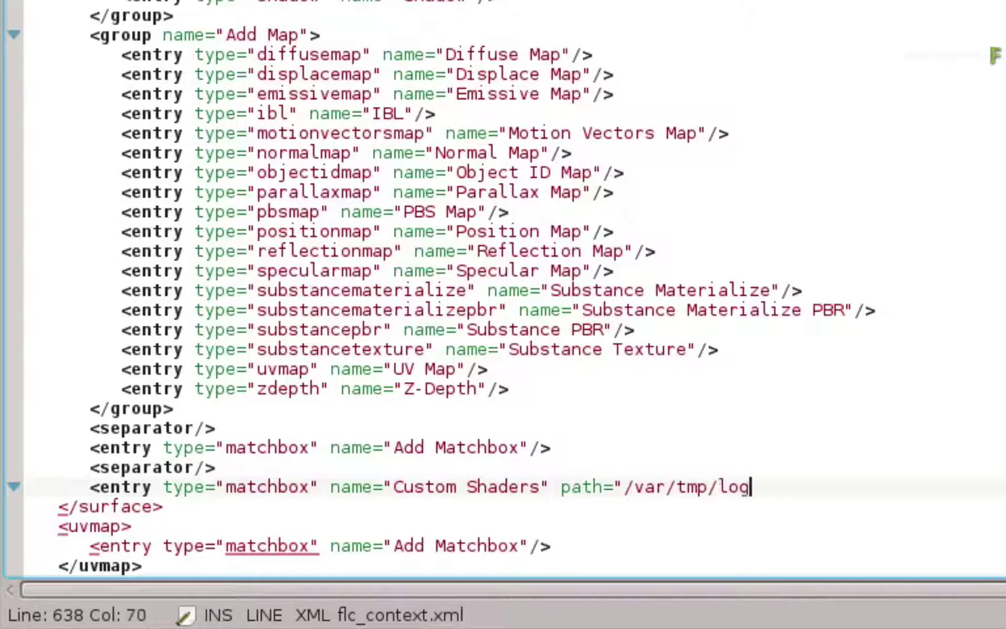
pyautogui.write('ik_mat')
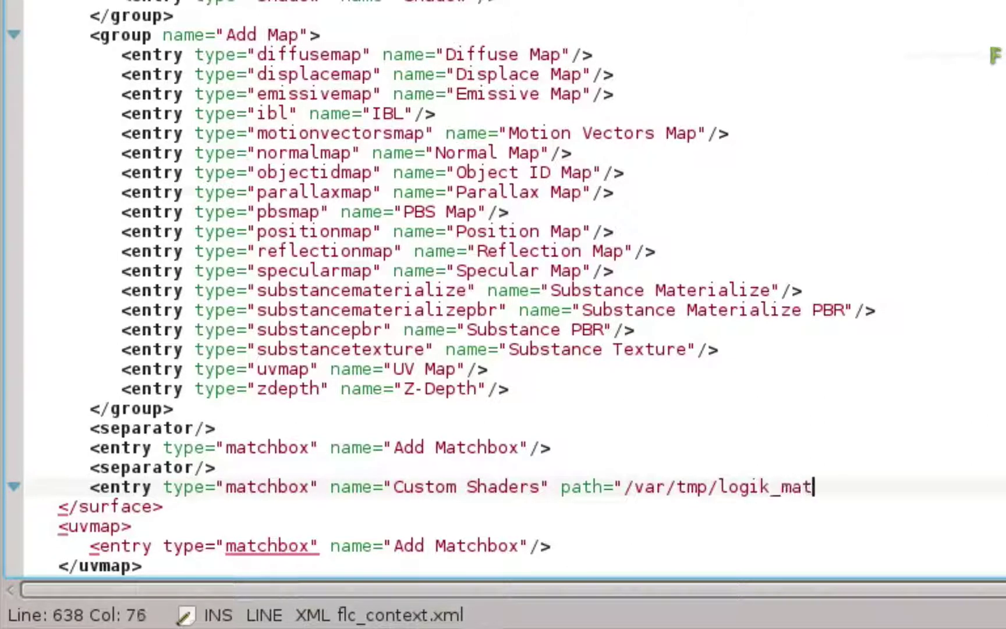
pyautogui.write('chbook')
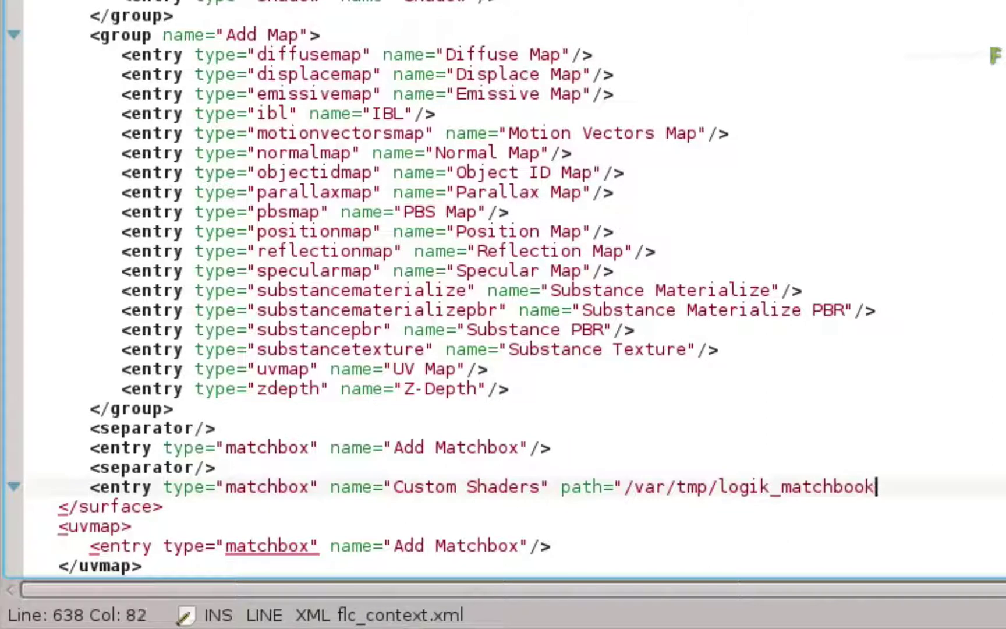
pyautogui.write('"/>')
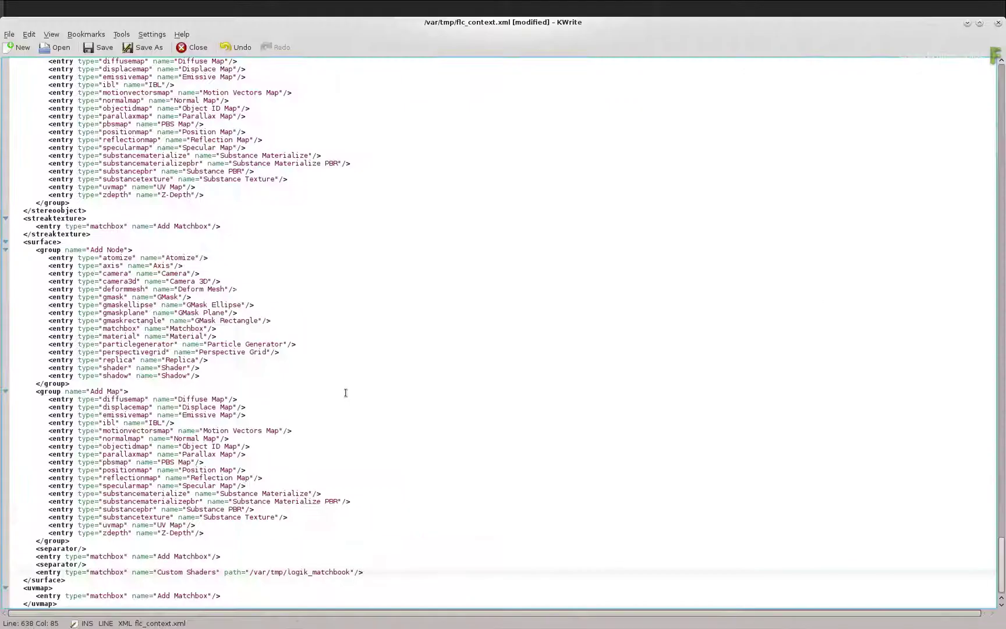
# - Save flc_context.xml and confirm the car image's Flame context menu lacks Custom Shaders yet
pyautogui.click(99, 47)
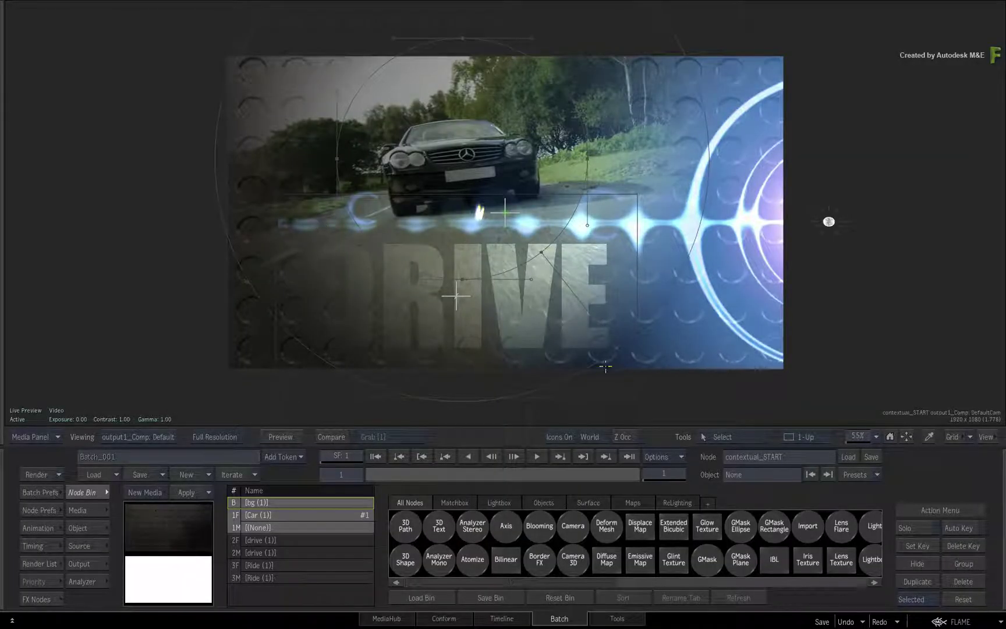
pyautogui.click(741, 357)
pyautogui.rightClick(733, 349)
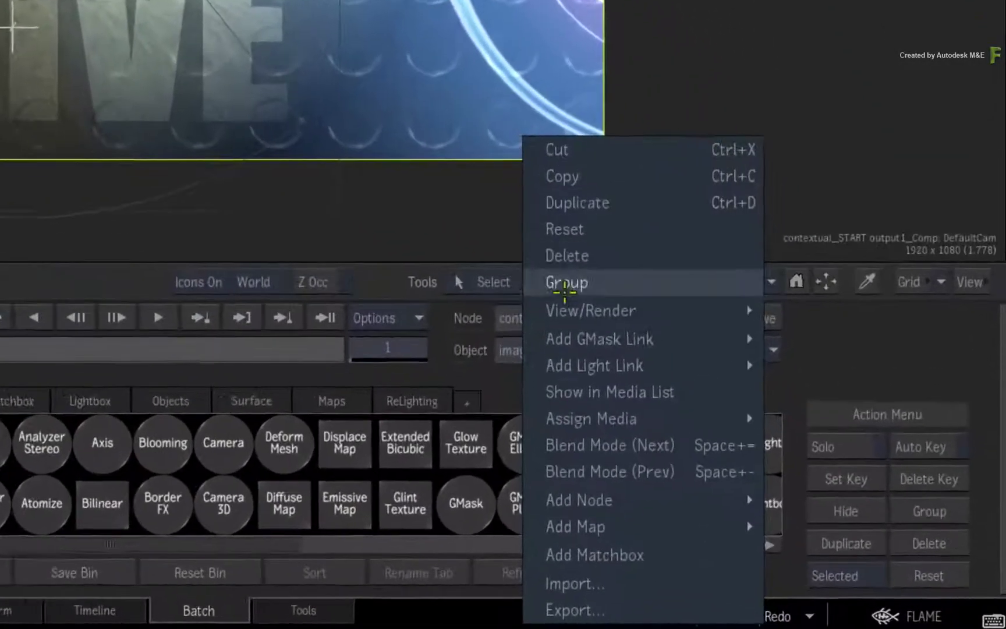
pyautogui.moveTo(815, 557)
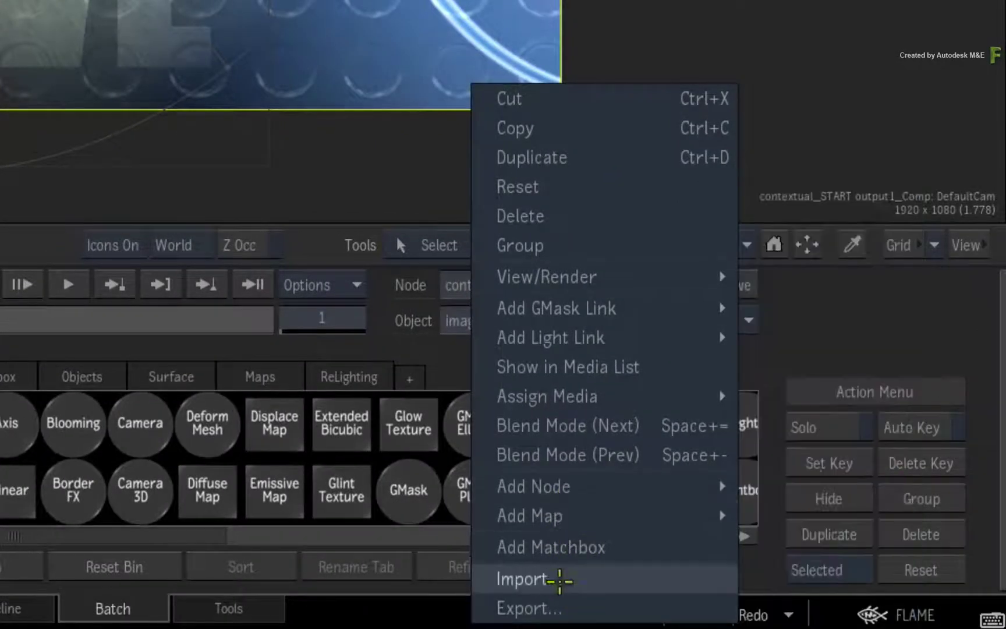
pyautogui.moveTo(541, 497)
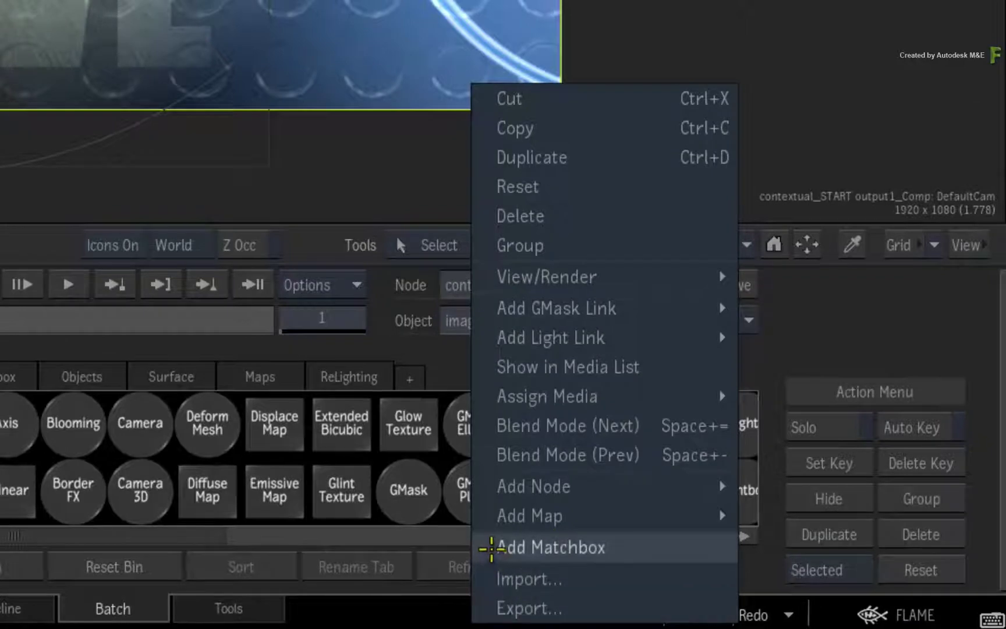
pyautogui.click(370, 112)
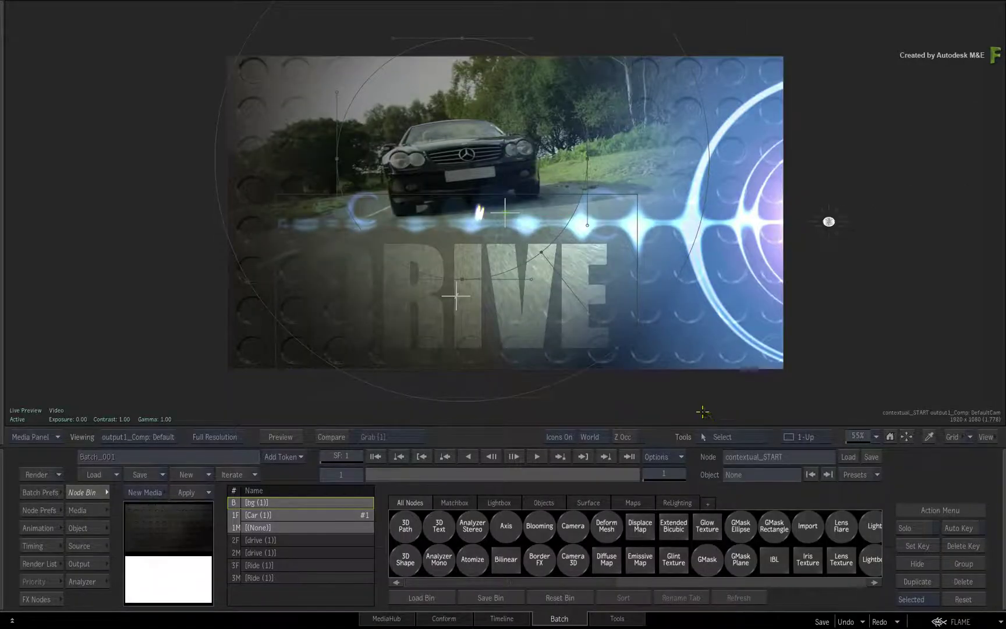
# - Open Flame Preferences with Ctrl+Alt+F6 on the TL FX / Batch / BFX settings
pyautogui.hotkey('ctrl', 'alt', 'F6')
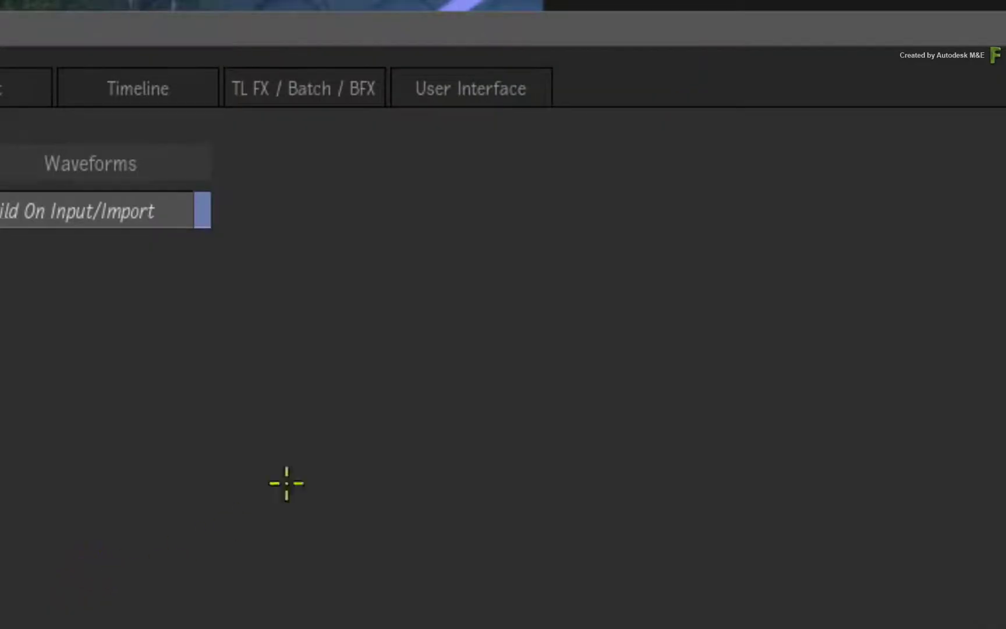
pyautogui.click(300, 90)
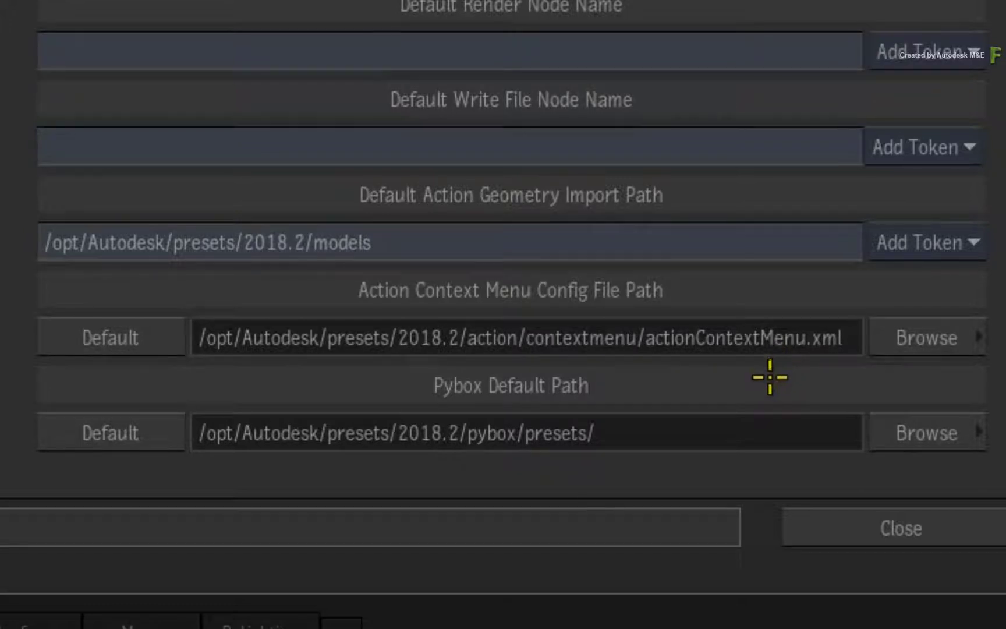
# - Set Action Context Menu Config File Path to /var/tmp/flc_context.xml and close Preferences
pyautogui.click(914, 343)
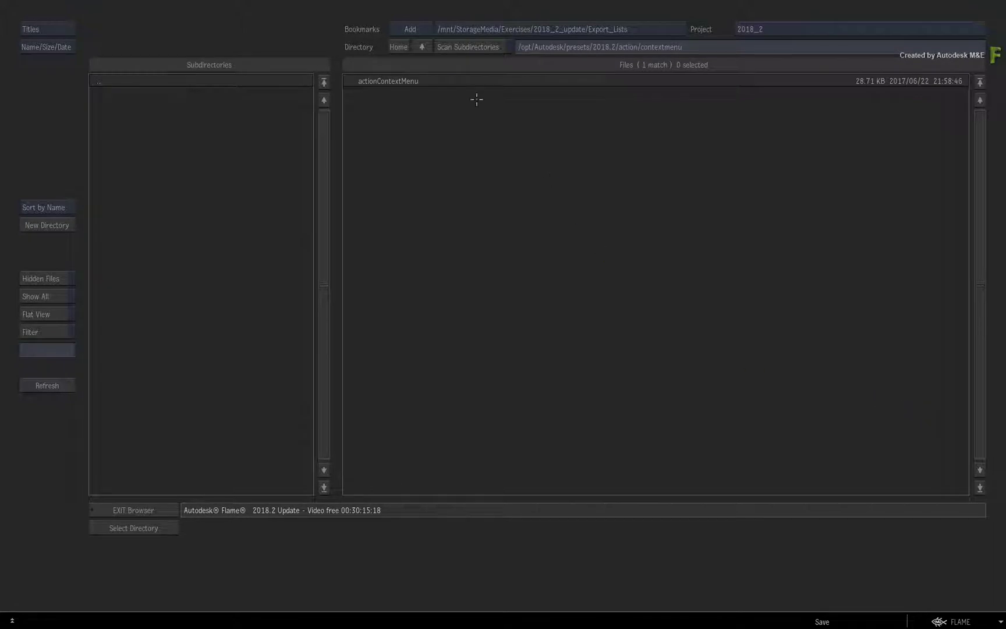
pyautogui.click(422, 49)
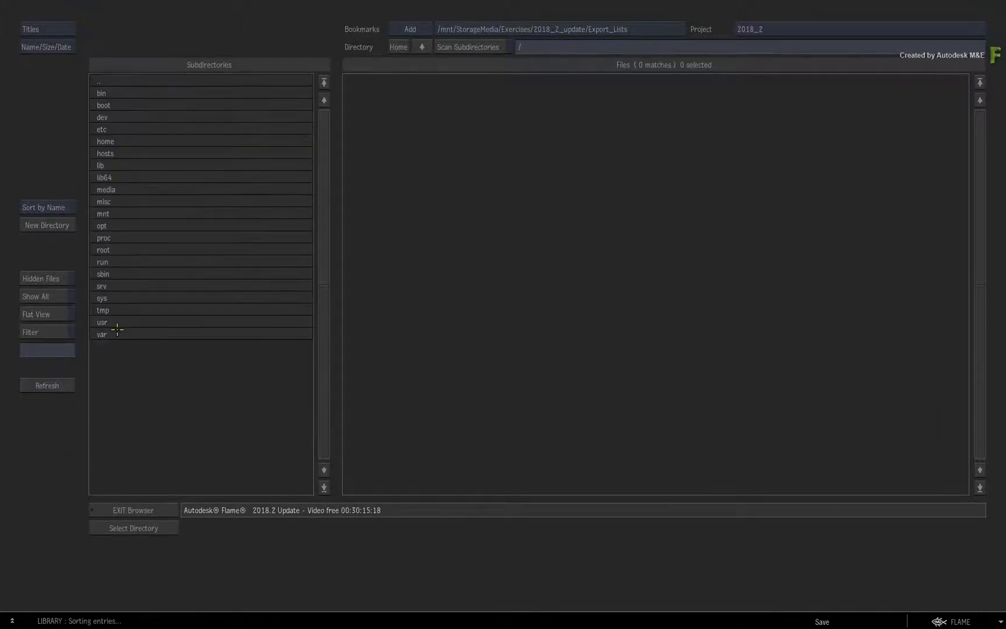
pyautogui.click(124, 333)
pyautogui.click(123, 354)
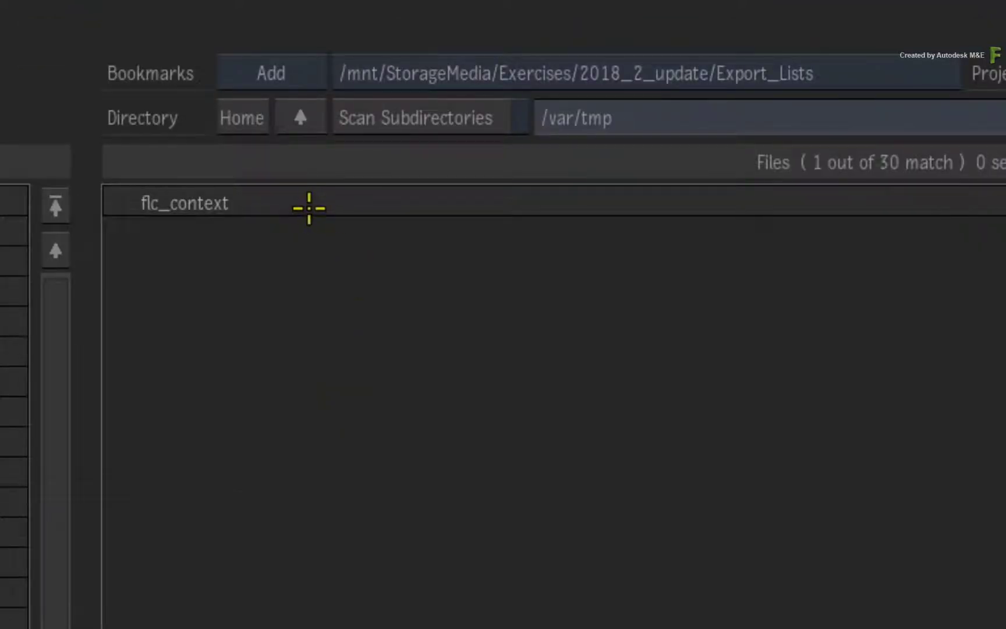
pyautogui.doubleClick(306, 205)
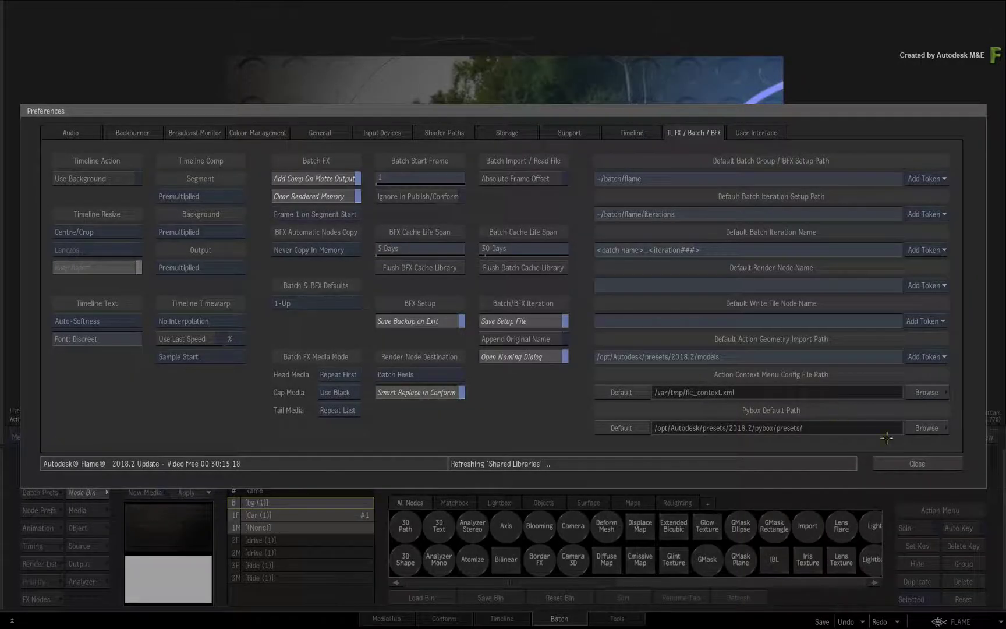
pyautogui.click(904, 464)
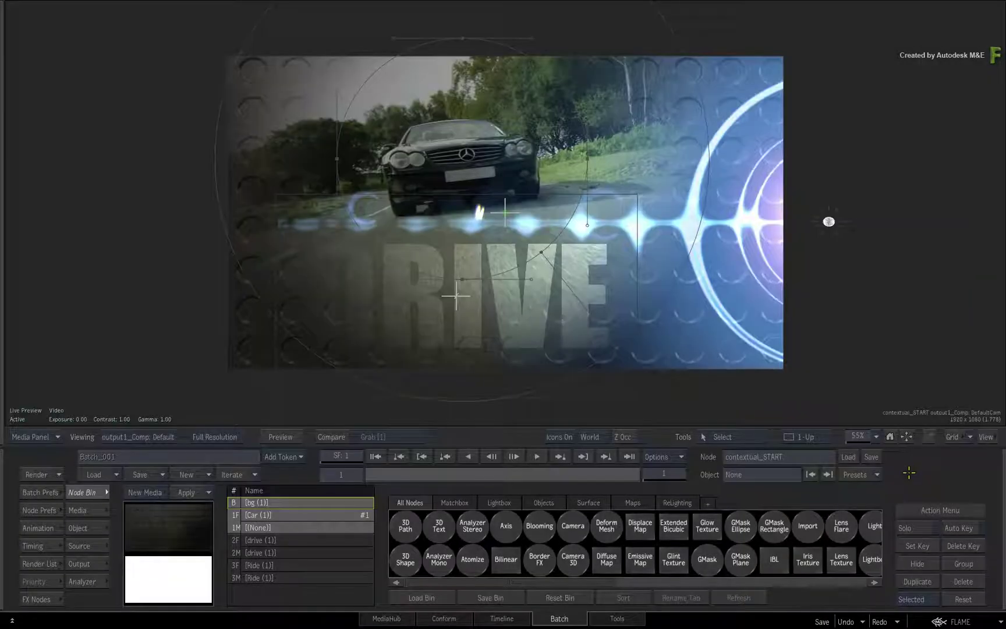
# - Choose Custom Shaders from the car image's context menu to browse /var/tmp/logik_matchbook
pyautogui.click(751, 332)
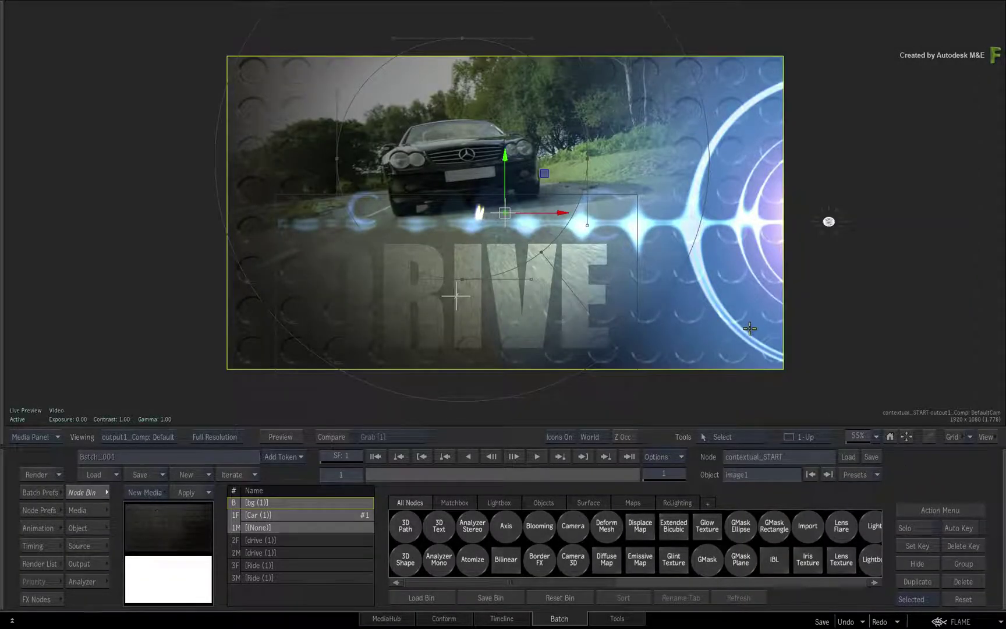
pyautogui.rightClick(750, 328)
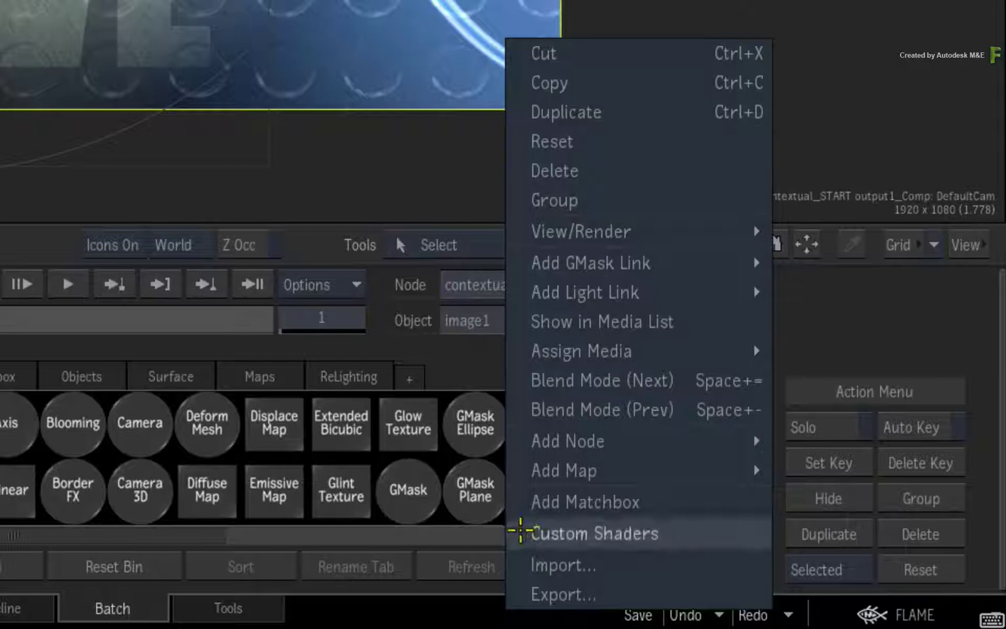
pyautogui.click(530, 533)
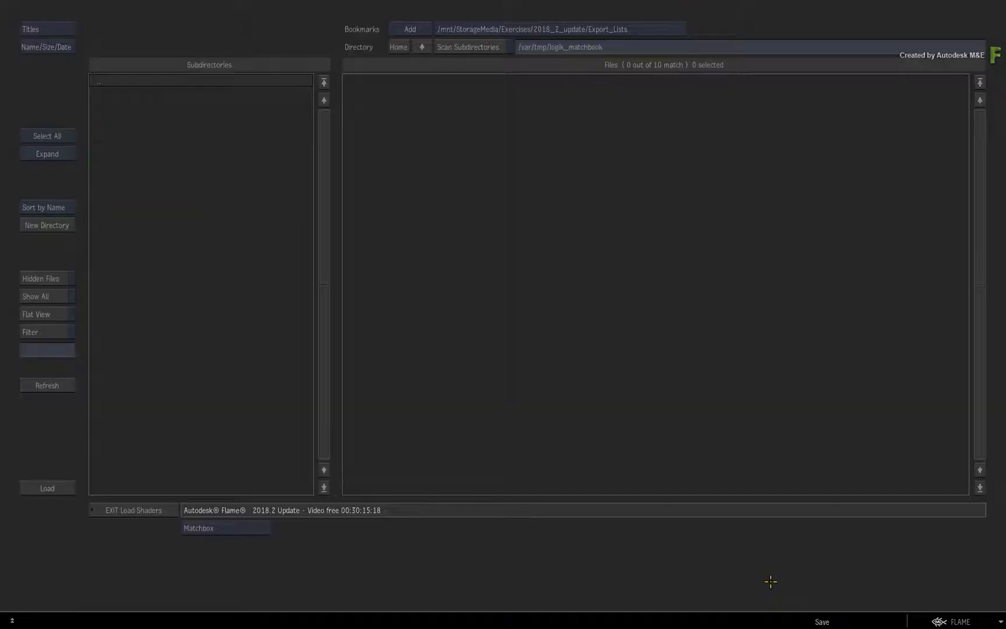
# - Load the crok_bleachbypas GLSL shader from the shader folder as a new Matchbox node
pyautogui.click(620, 47)
pyautogui.moveTo(620, 47); pyautogui.dragTo(519, 122)
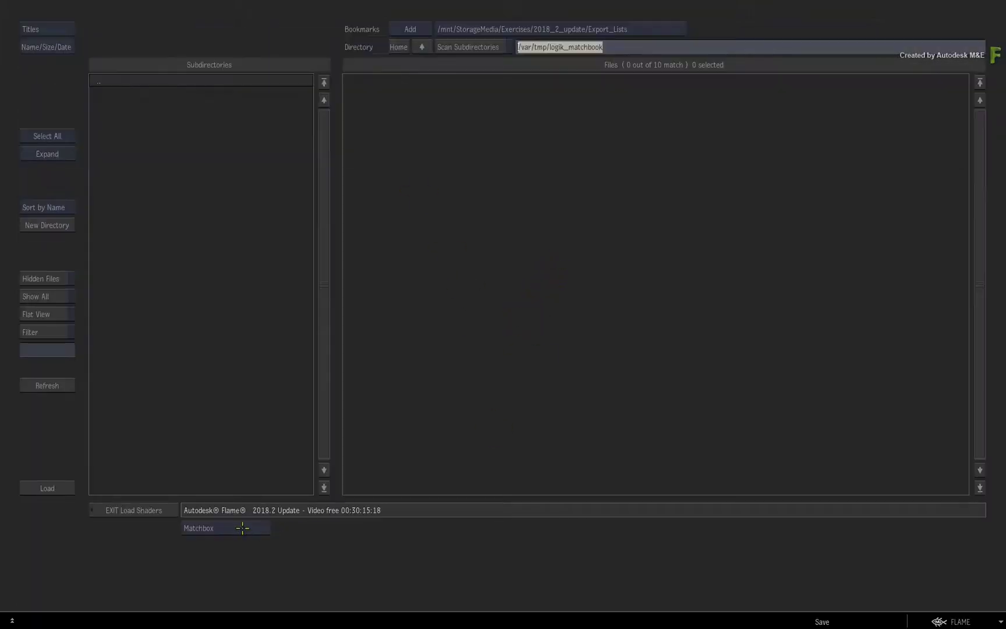
pyautogui.click(242, 528)
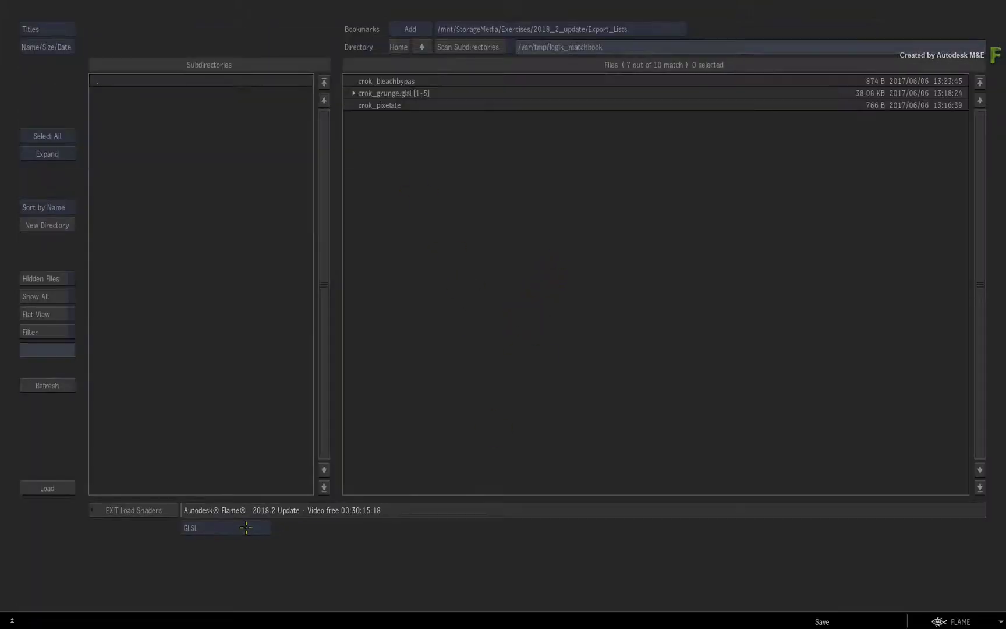
pyautogui.doubleClick(445, 81)
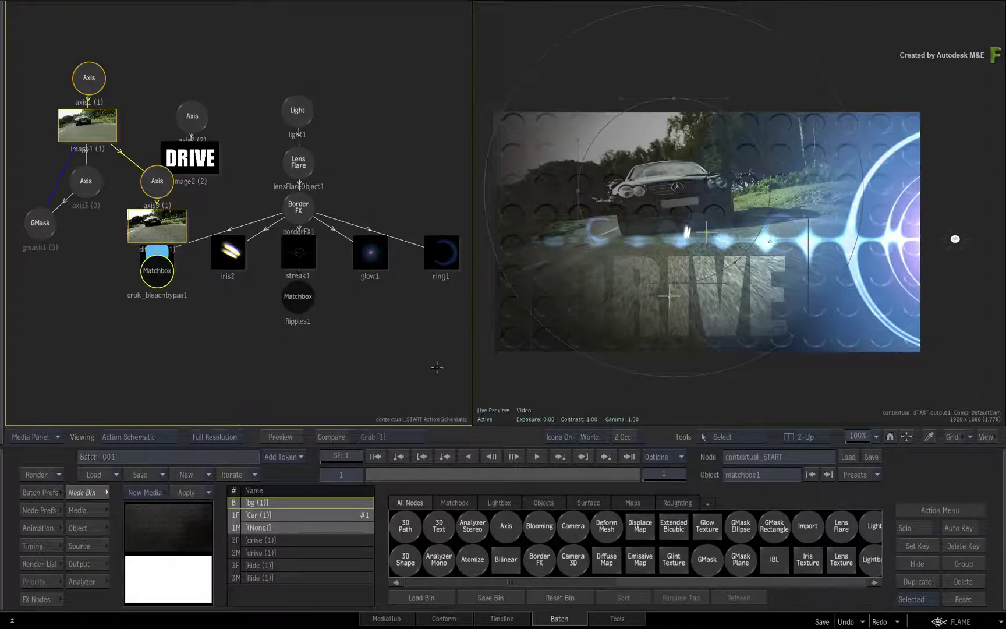
# - Delete the new crok_bleachbypas axis9 branch from the Action schematic
pyautogui.moveTo(157, 181); pyautogui.dragTo(169, 625)
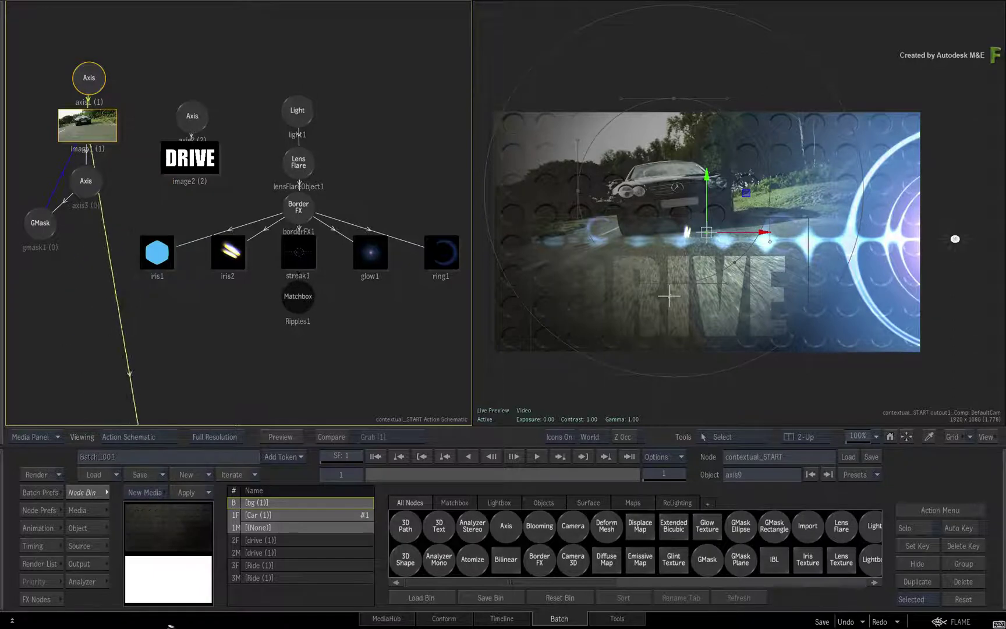
pyautogui.press('Delete')
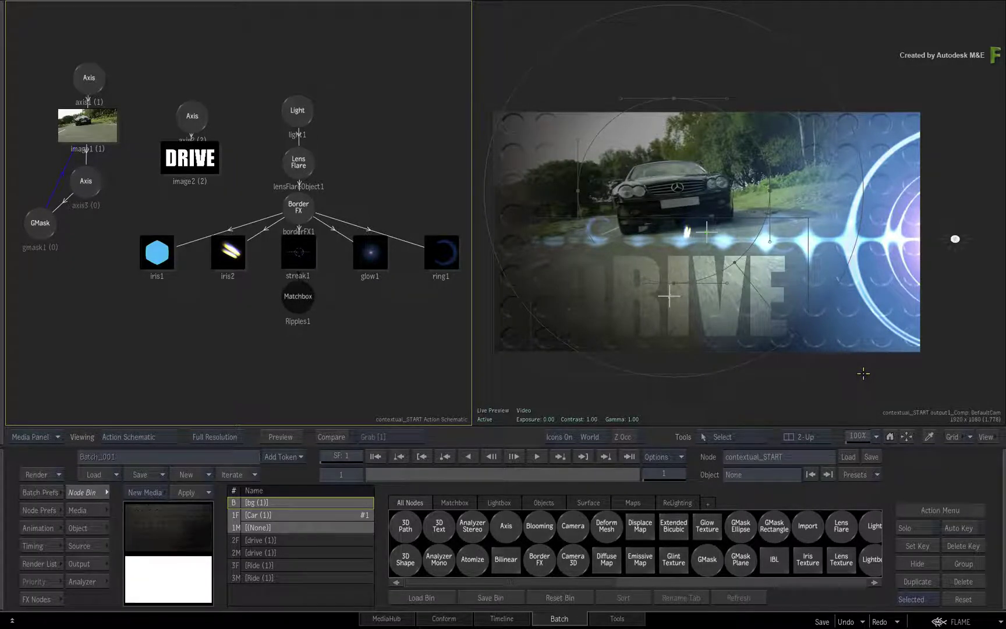
# - In flc_context.xml, add a <separator/> line after the Custom Shaders entry and select that entry
pyautogui.hotkey('alt', 'Tab')
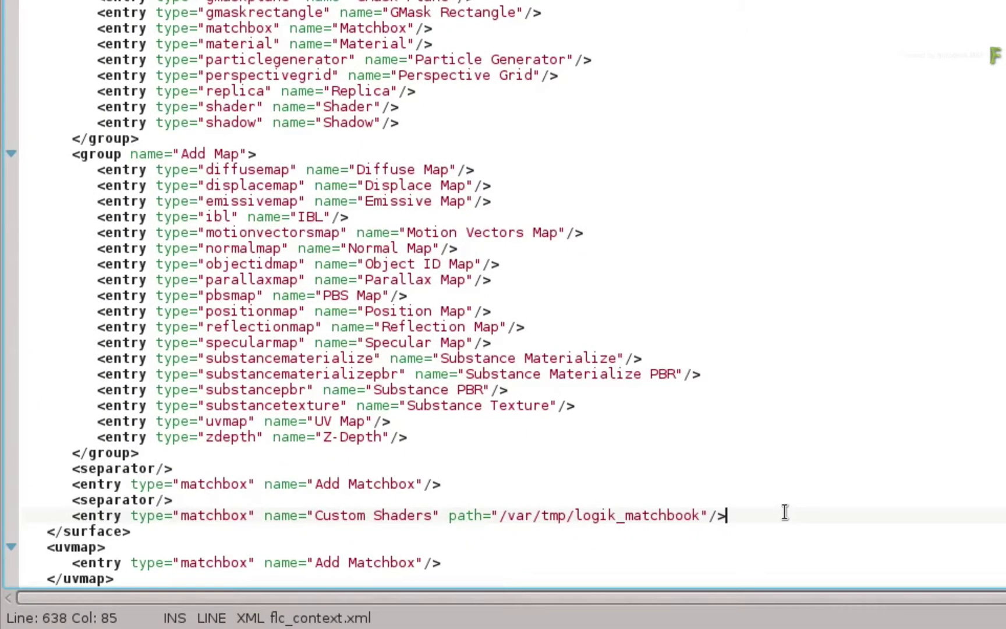
pyautogui.press('Return')
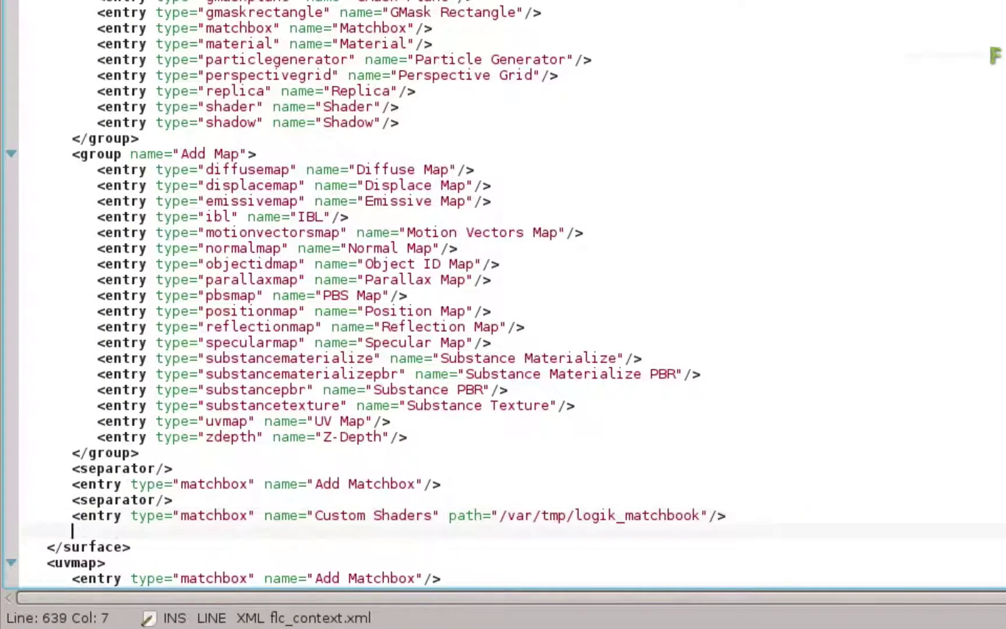
pyautogui.write('<sepa')
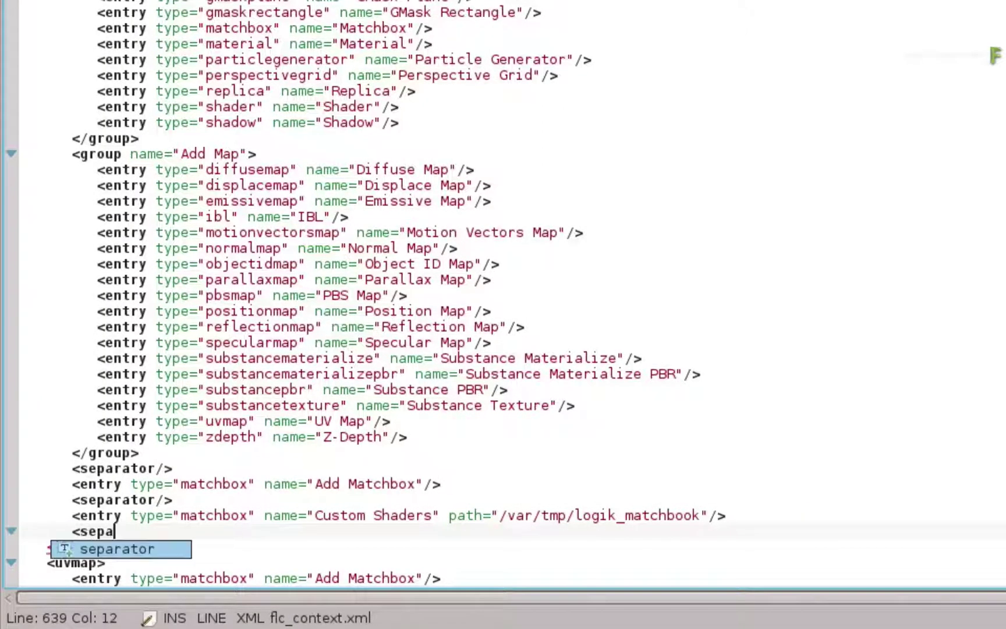
pyautogui.write('rator')
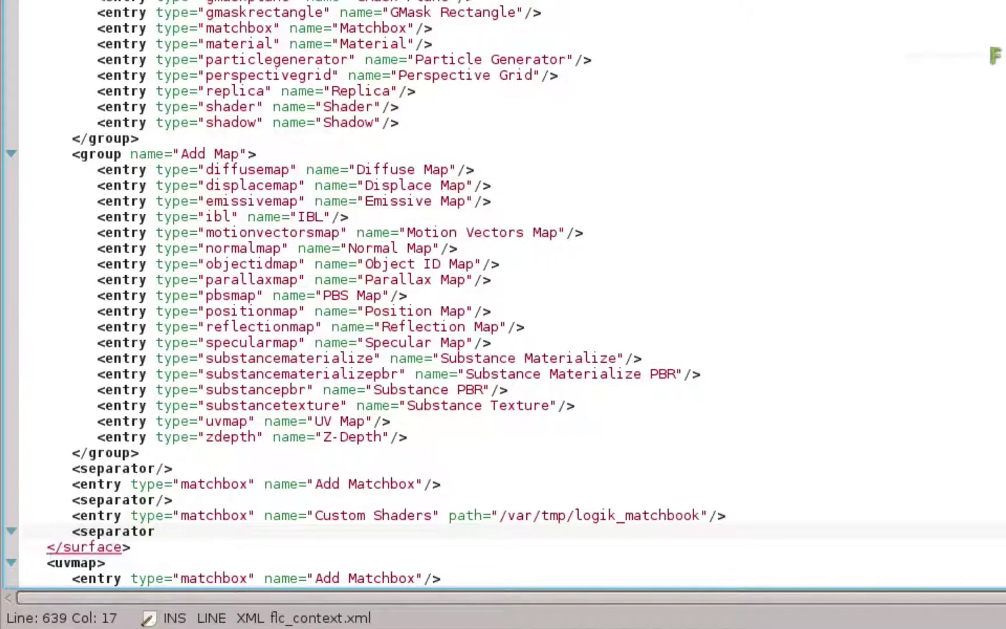
pyautogui.write('/>')
pyautogui.press('Return')
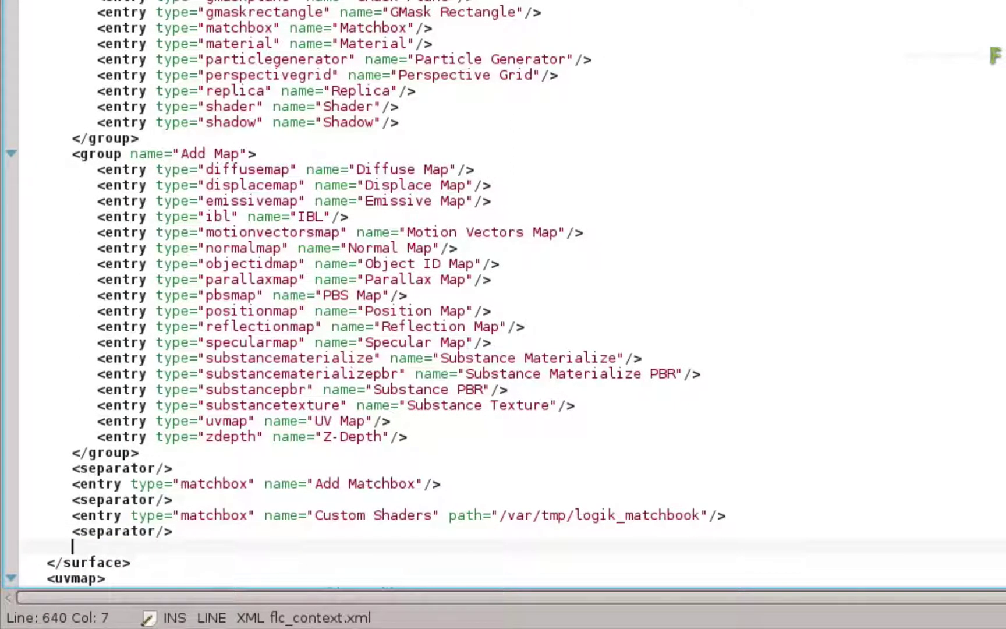
pyautogui.moveTo(66, 515); pyautogui.dragTo(725, 516)
pyautogui.hotkey('ctrl', 'c')
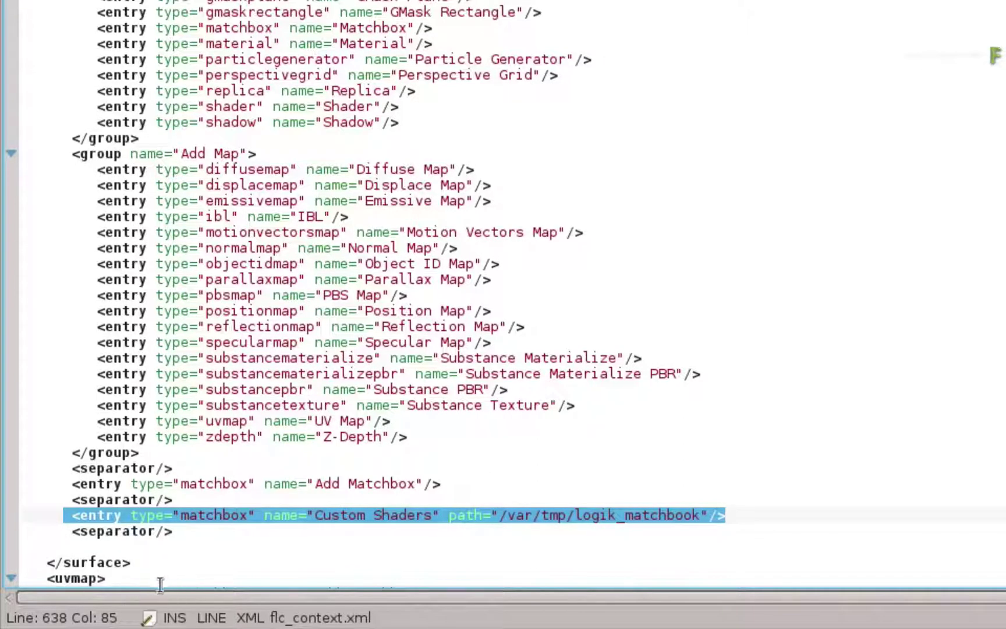
# - Duplicate the Custom Shaders entry, rename it 'Pixelate This!' and append /crok_pixelate.glsl to its path
pyautogui.click(92, 546)
pyautogui.hotkey('ctrl', 'v')
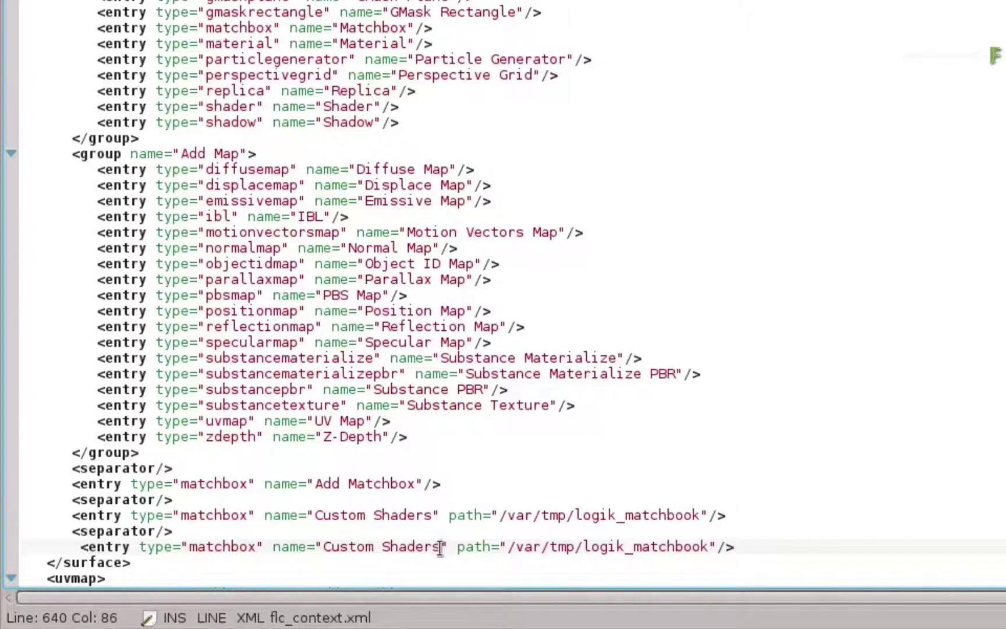
pyautogui.moveTo(440, 546); pyautogui.dragTo(325, 548)
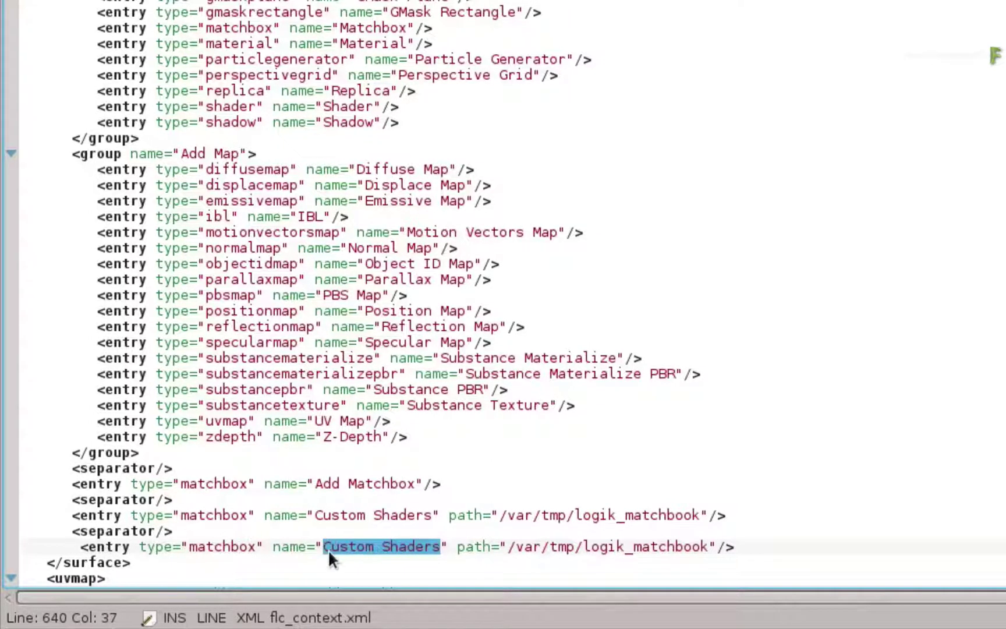
pyautogui.write('Pixelat')
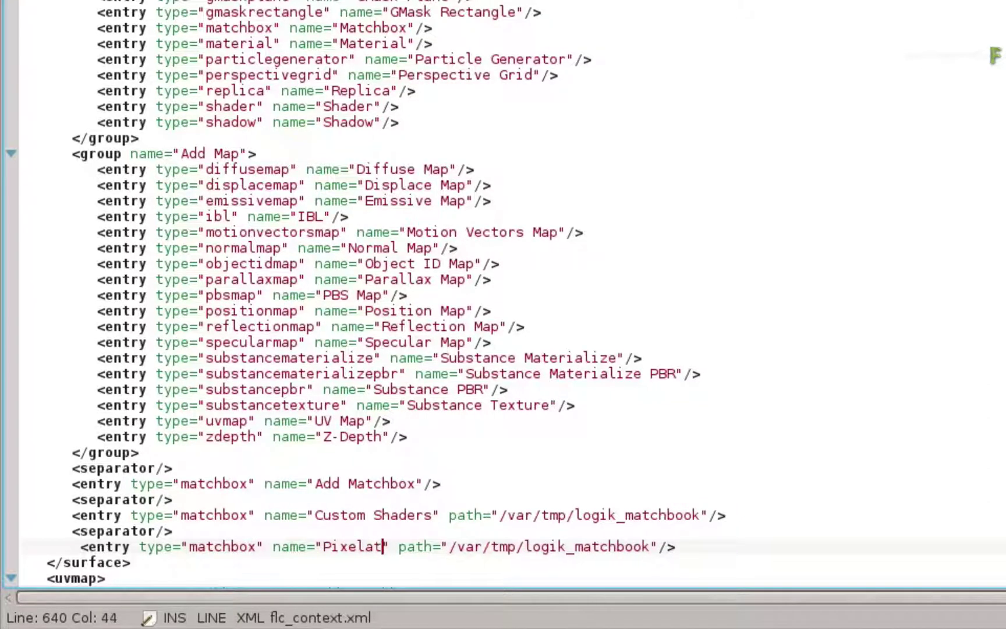
pyautogui.write('e This!')
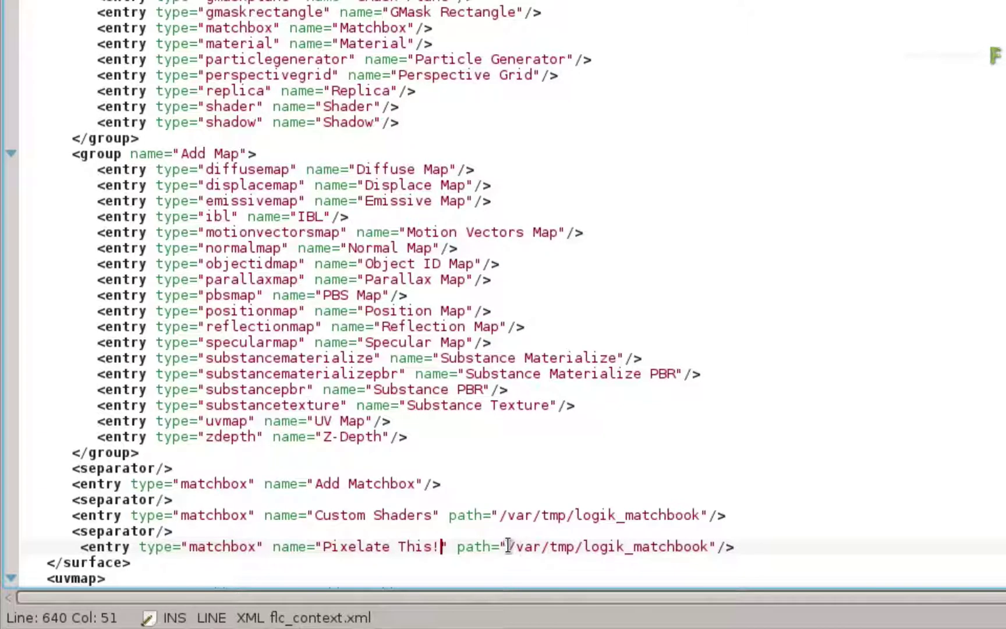
pyautogui.moveTo(508, 546); pyautogui.dragTo(709, 550)
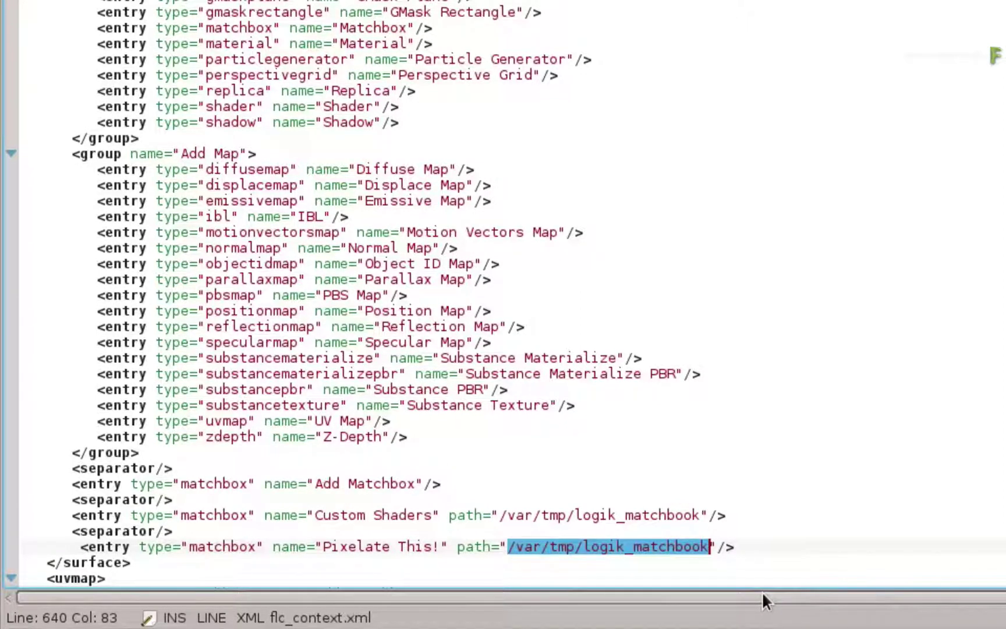
pyautogui.press('Right')
pyautogui.press('Left')
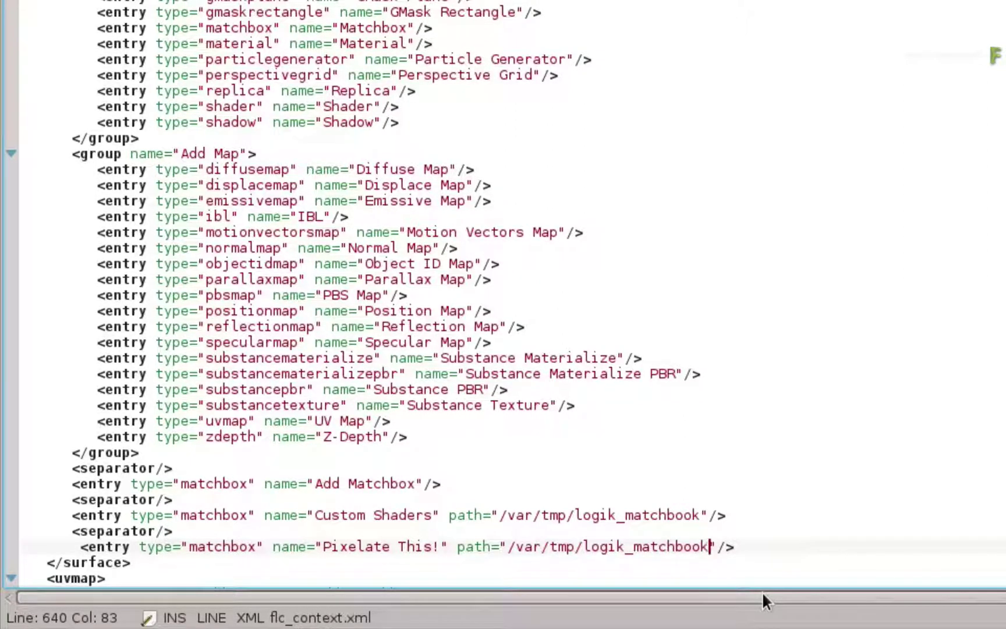
pyautogui.write('/crok')
pyautogui.write('_pixelat')
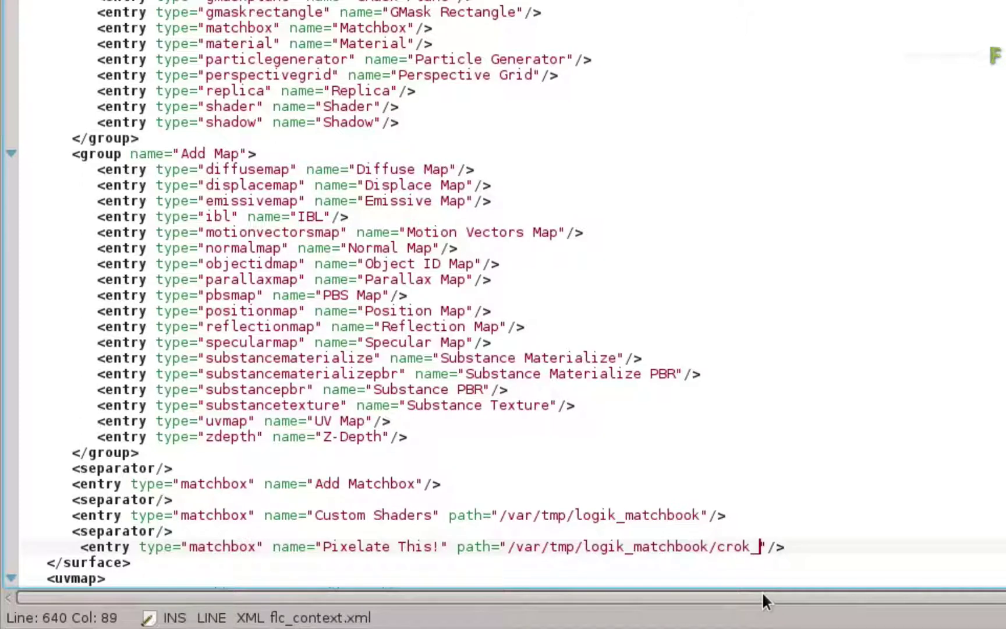
pyautogui.write('e.glsl')
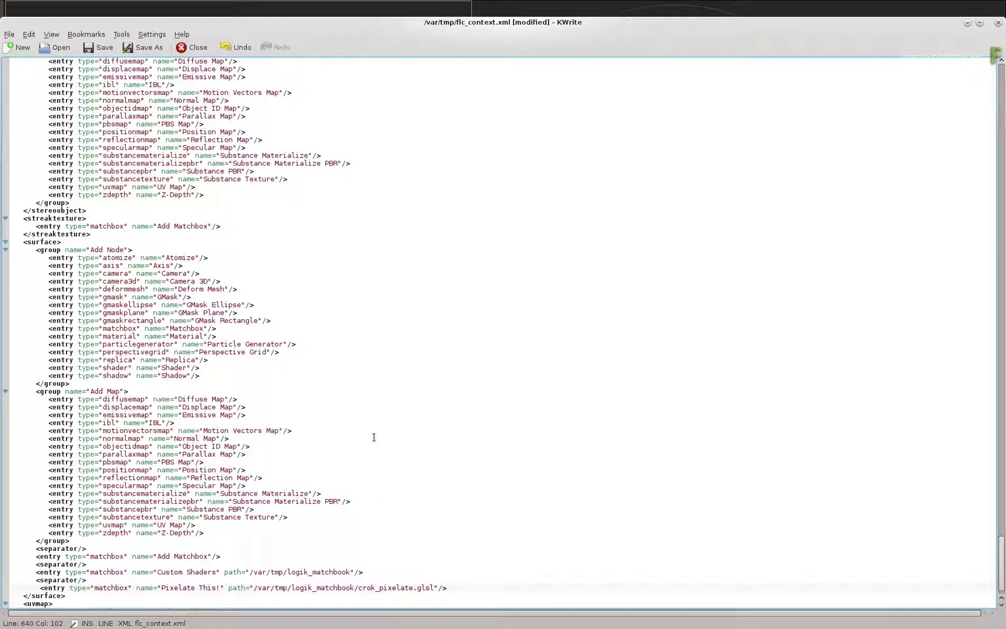
# - Save flc_context.xml, return to Flame, and bring up the car image's context menu
pyautogui.click(96, 49)
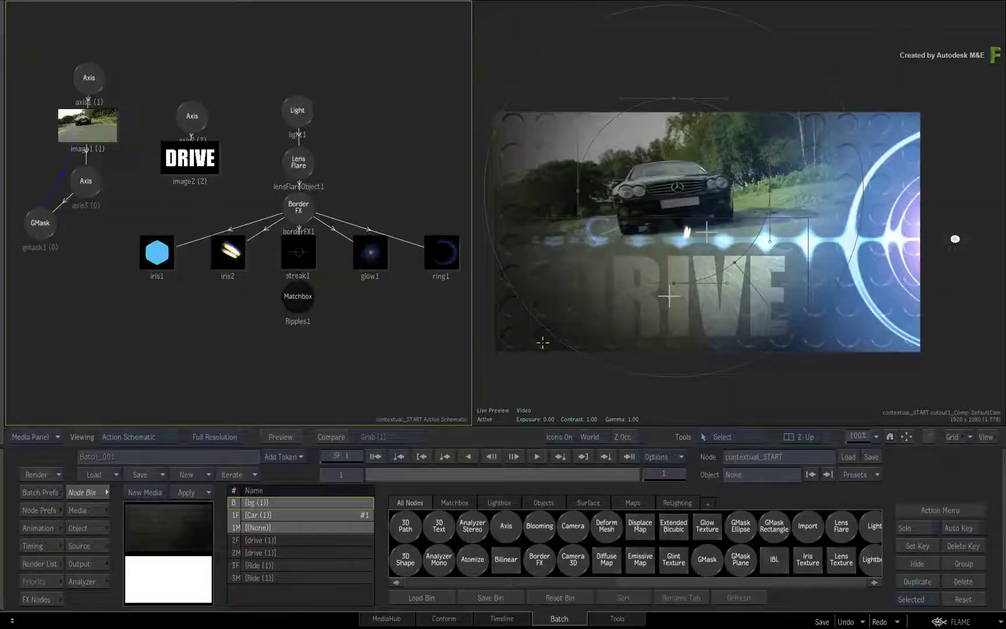
pyautogui.hotkey('ctrl', 'q')
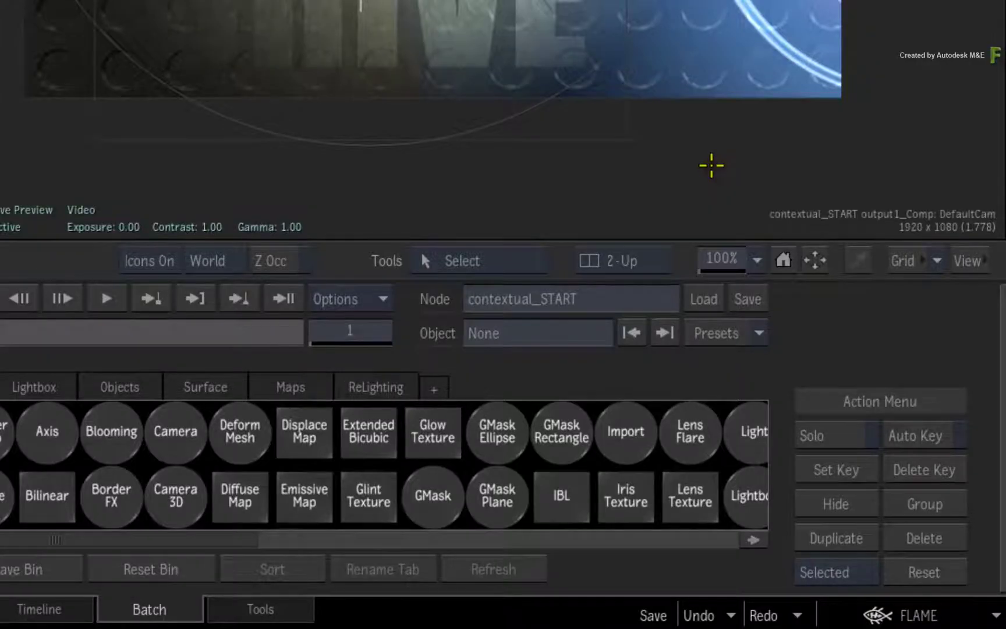
pyautogui.click(745, 39)
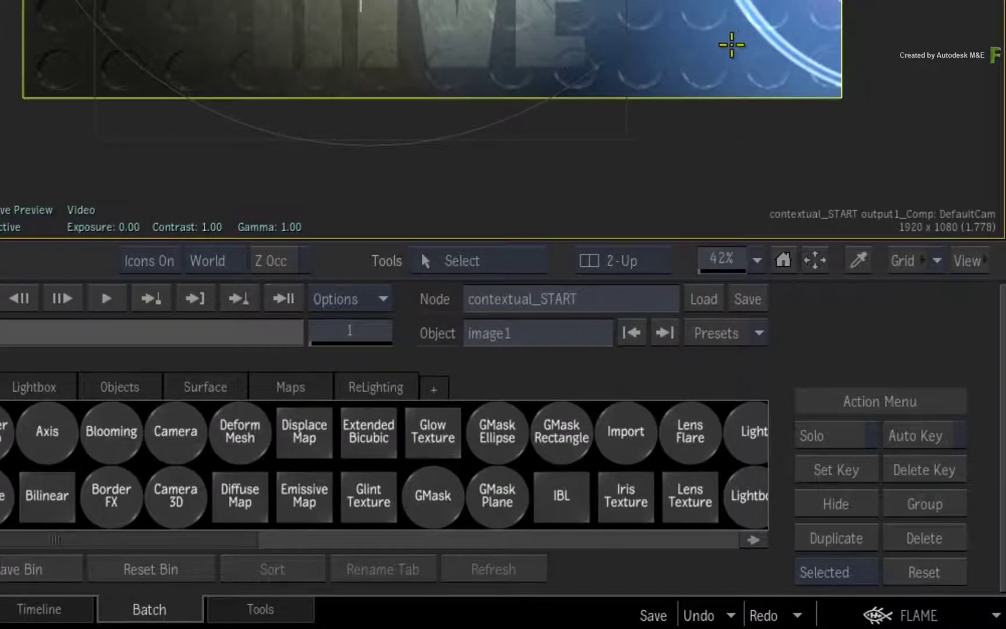
pyautogui.rightClick(731, 45)
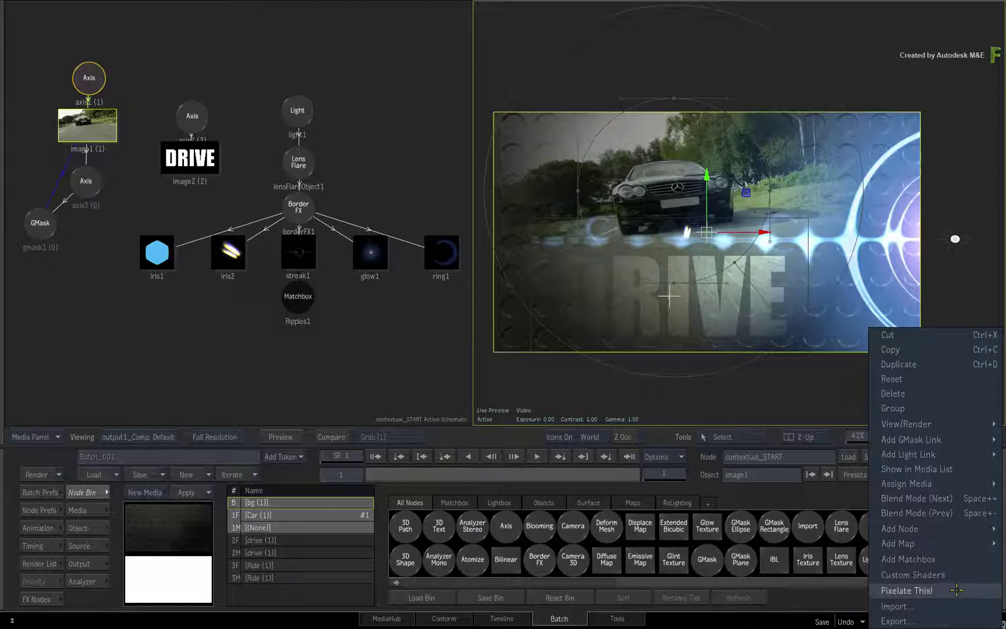
# - Apply Pixelate This! to the car image and set crok_pixelate1's Detail to 51.10
pyautogui.click(956, 589)
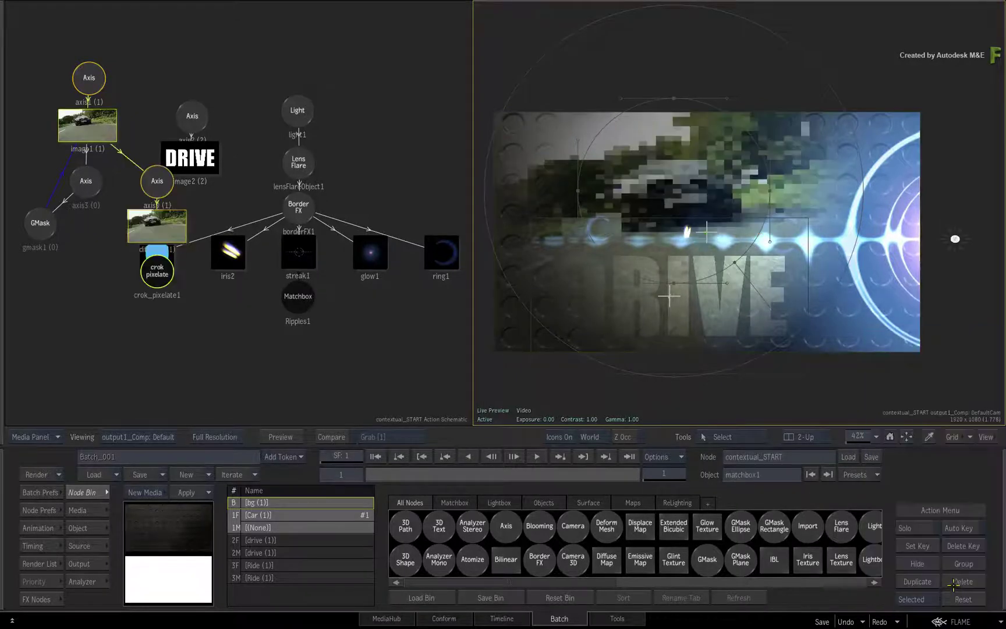
pyautogui.click(221, 223)
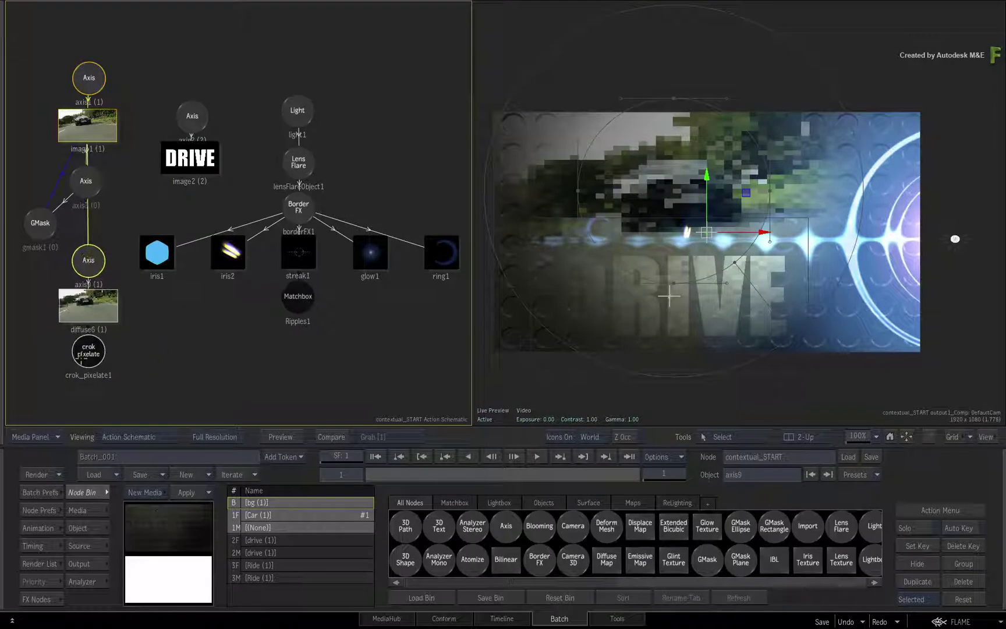
pyautogui.click(85, 353)
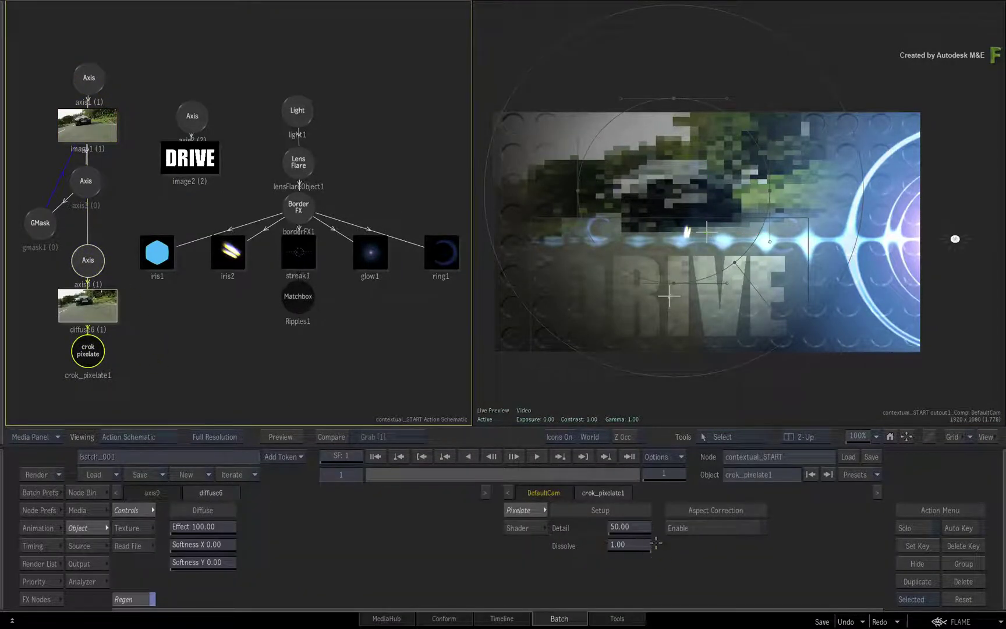
pyautogui.moveTo(631, 527); pyautogui.dragTo(650, 513)
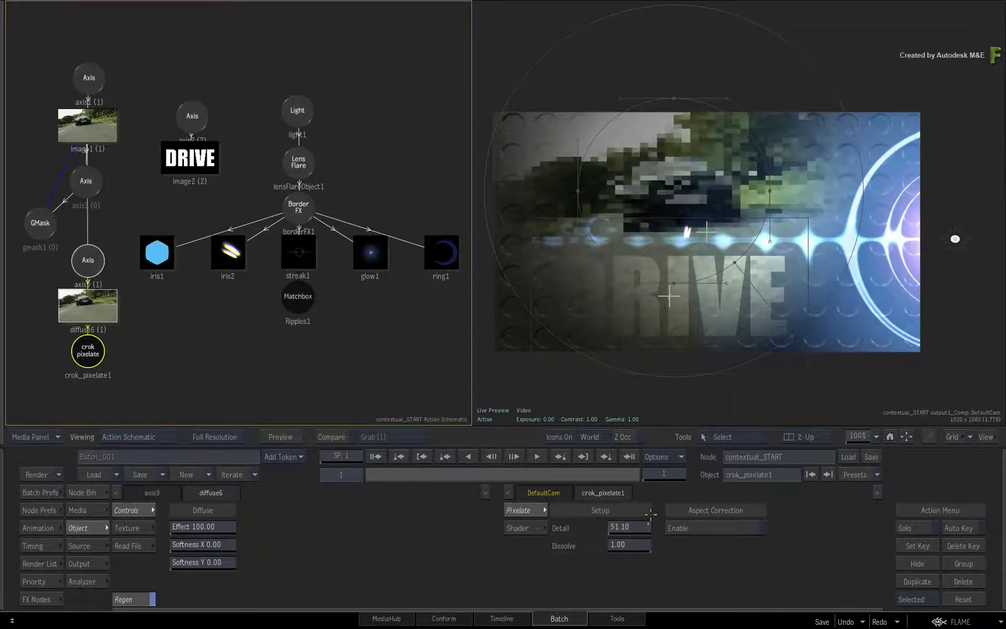
pyautogui.click(850, 318)
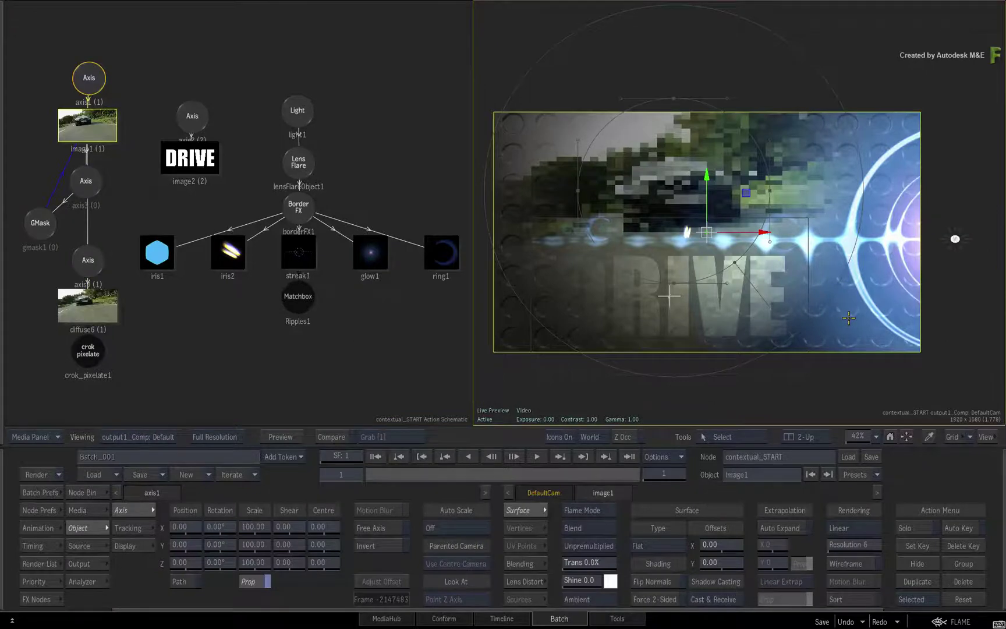
pyautogui.rightClick(853, 319)
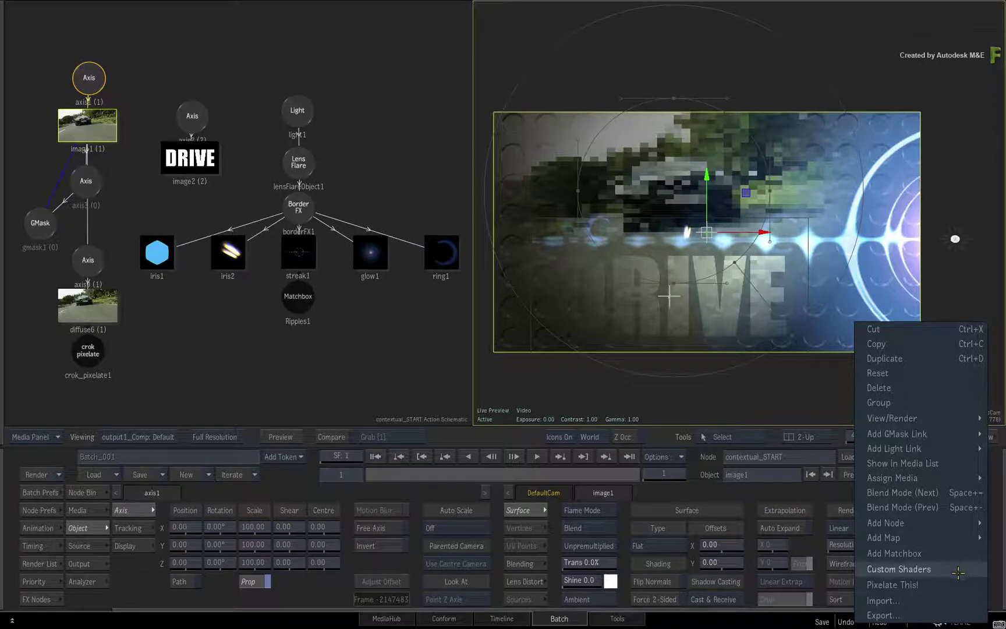
pyautogui.click(939, 273)
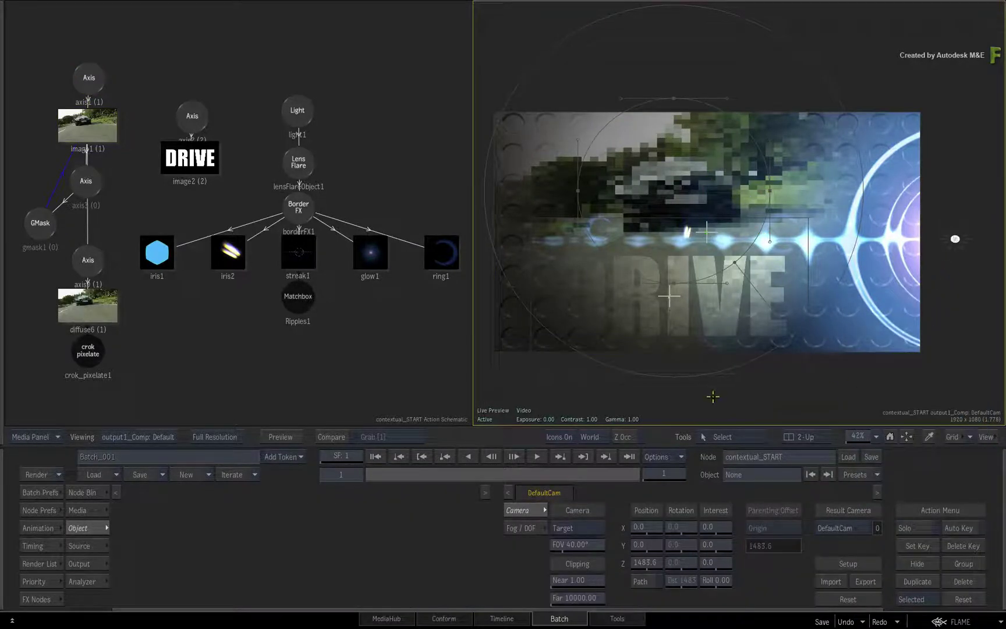